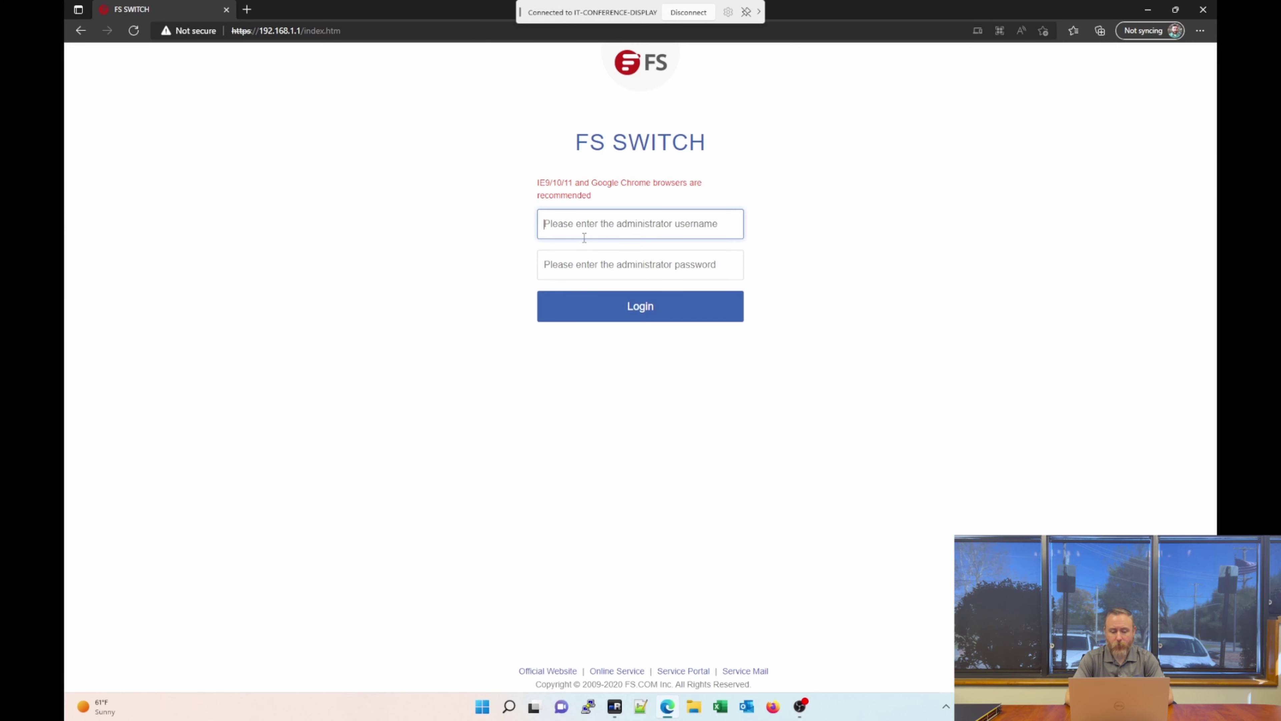
# Log in with username admin and the administrator password to reach the Home dashboard.
pyautogui.write('admin')
pyautogui.press('Tab')
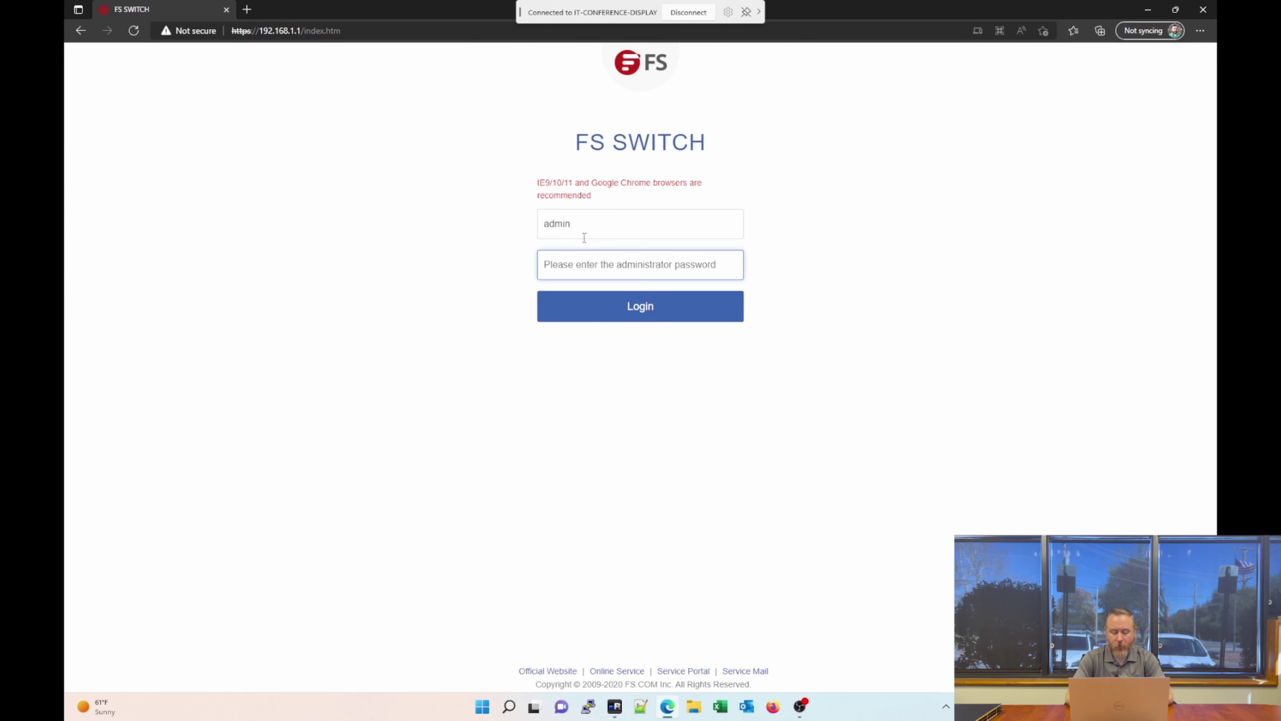
pyautogui.write('admi')
pyautogui.press('Return')
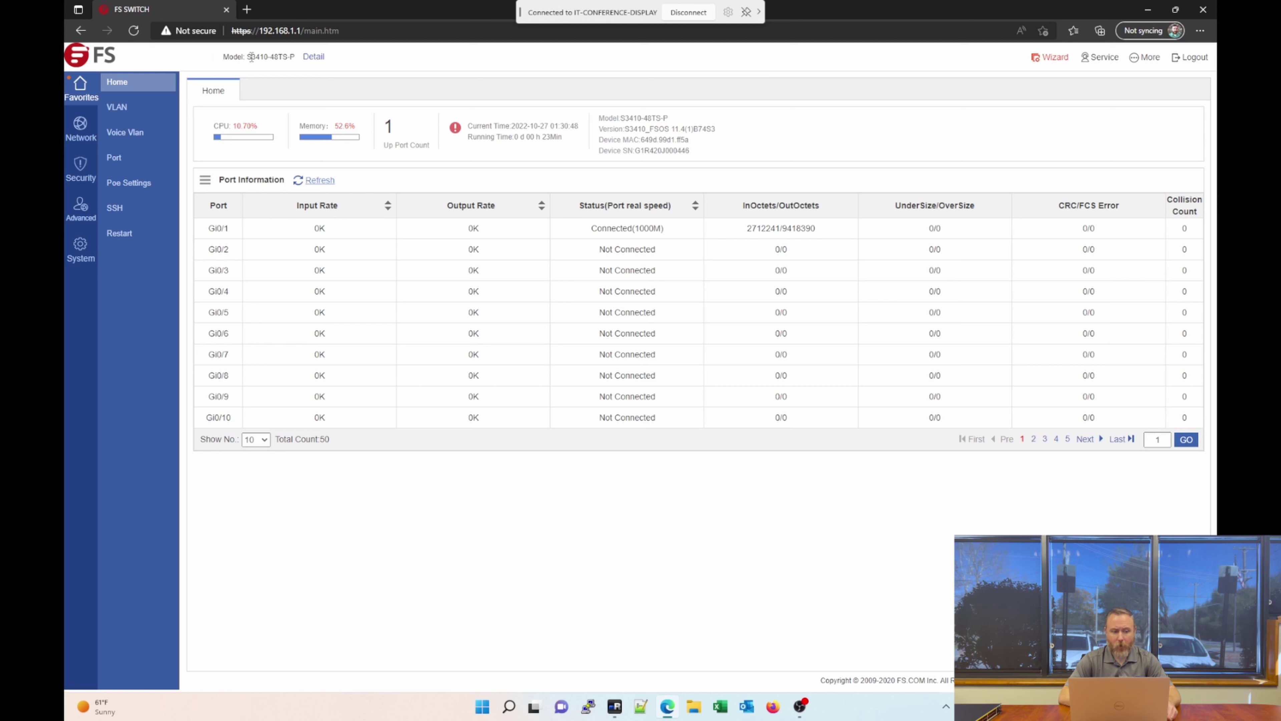
pyautogui.click(312, 58)
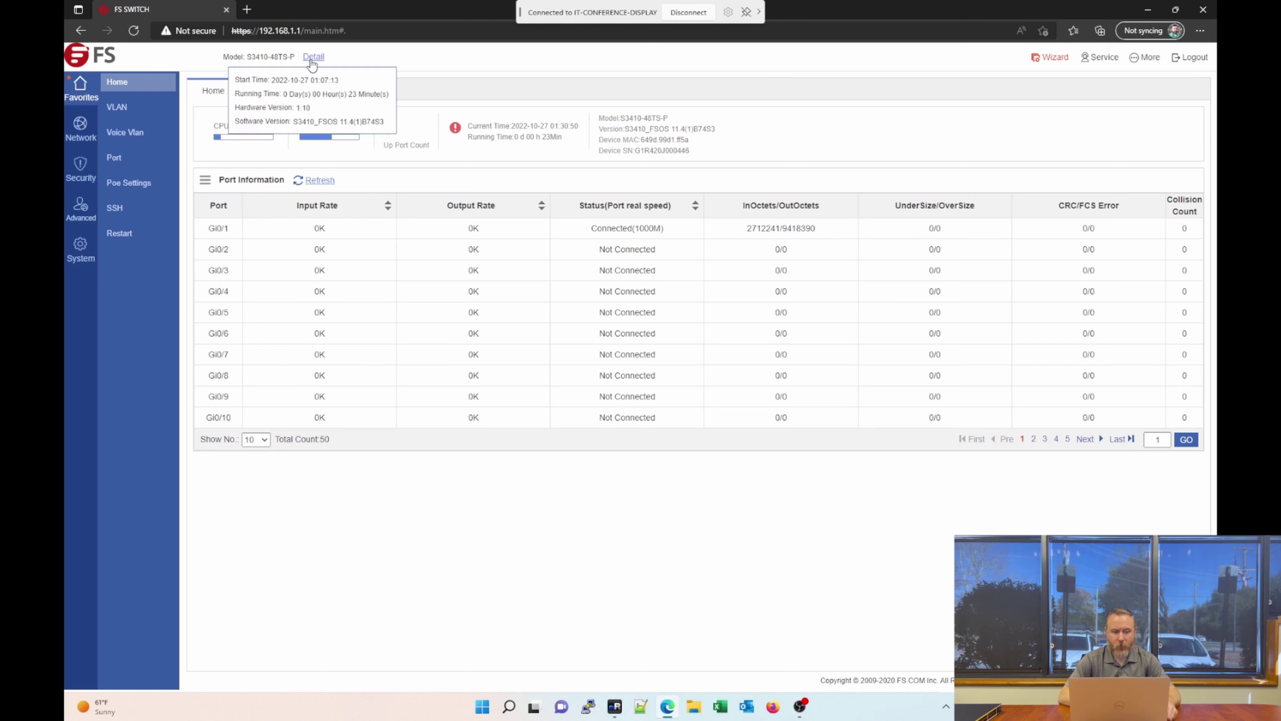
pyautogui.moveTo(309, 61)
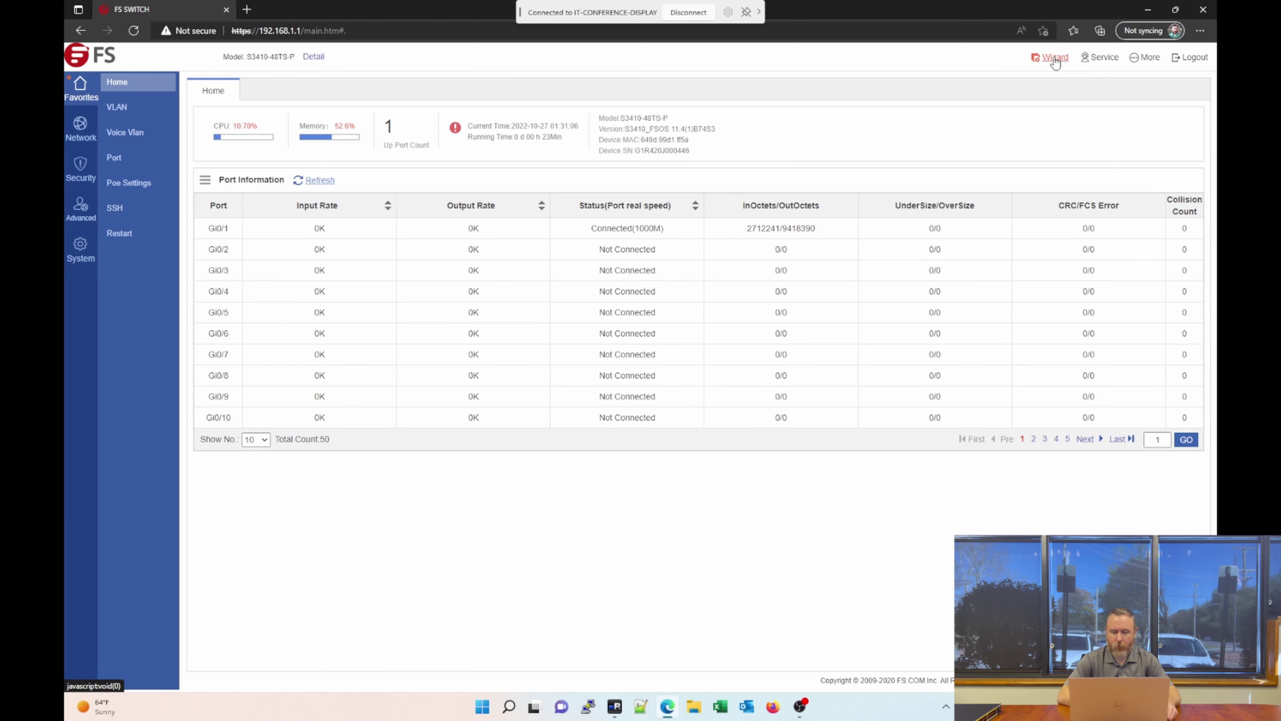
pyautogui.click(1056, 59)
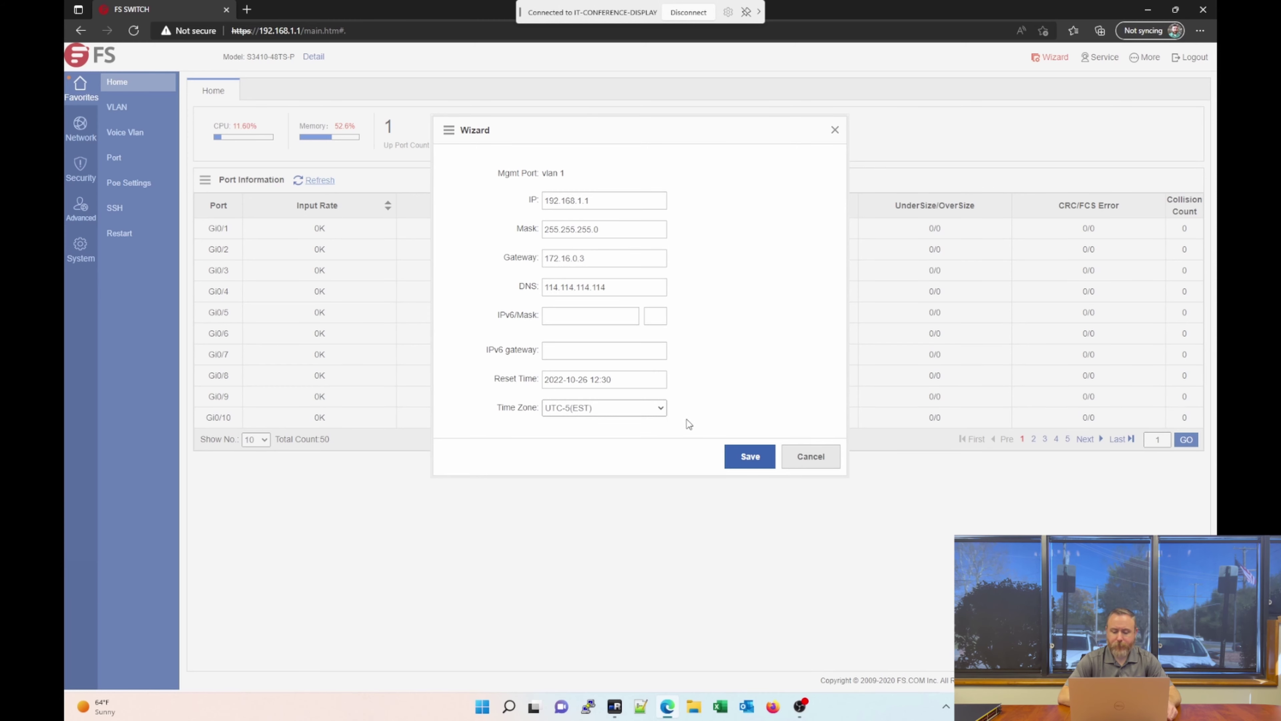
pyautogui.click(806, 458)
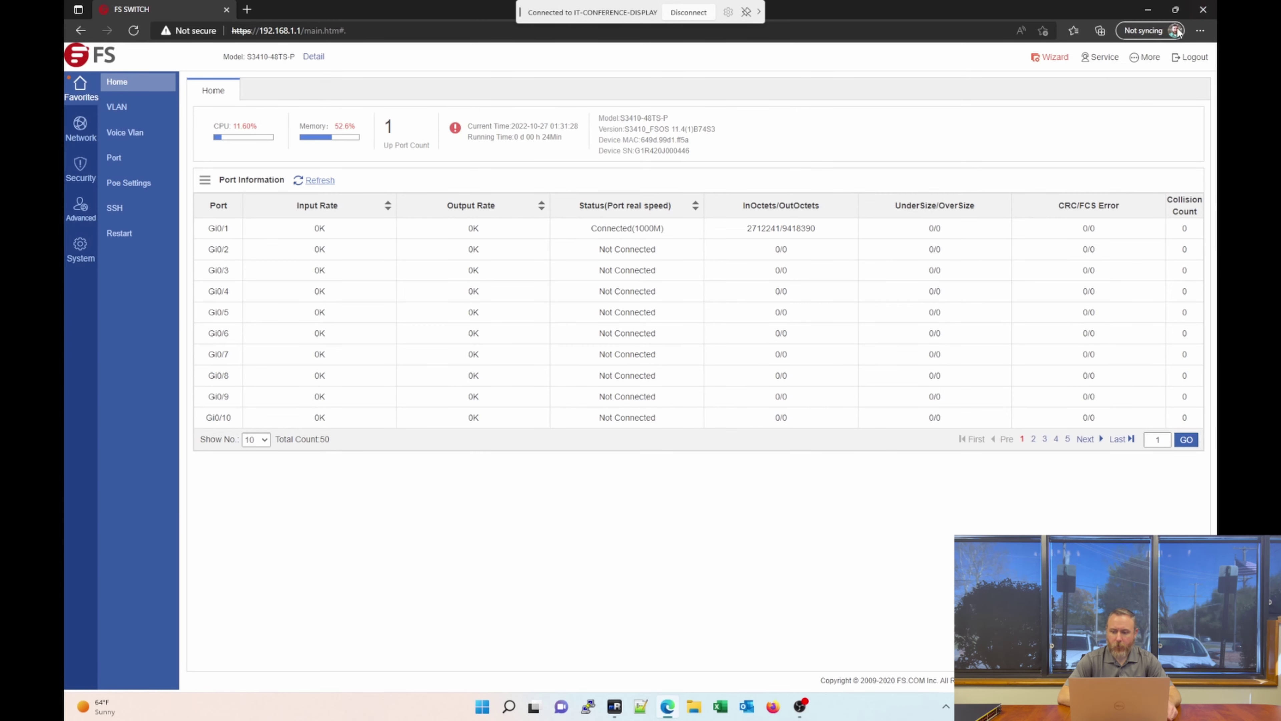
pyautogui.click(1097, 60)
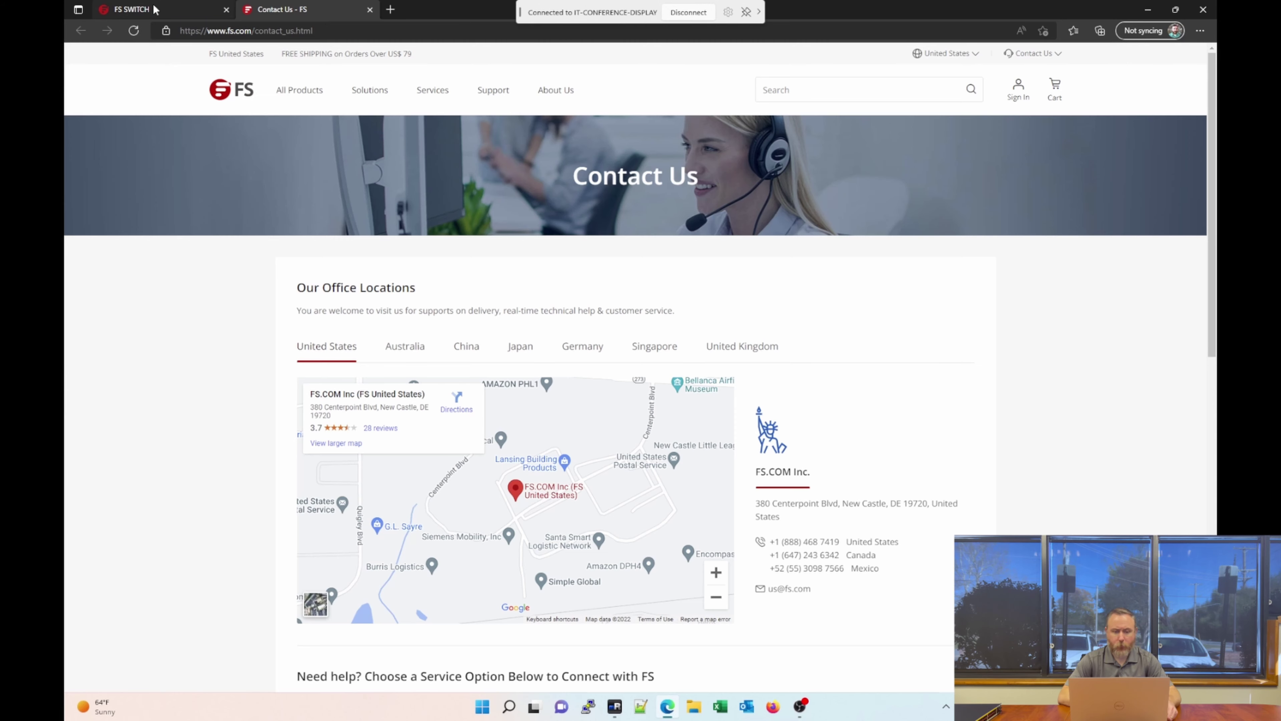
# Return to the FS SWITCH tab showing the Home dashboard with its CPU load figures.
pyautogui.click(155, 9)
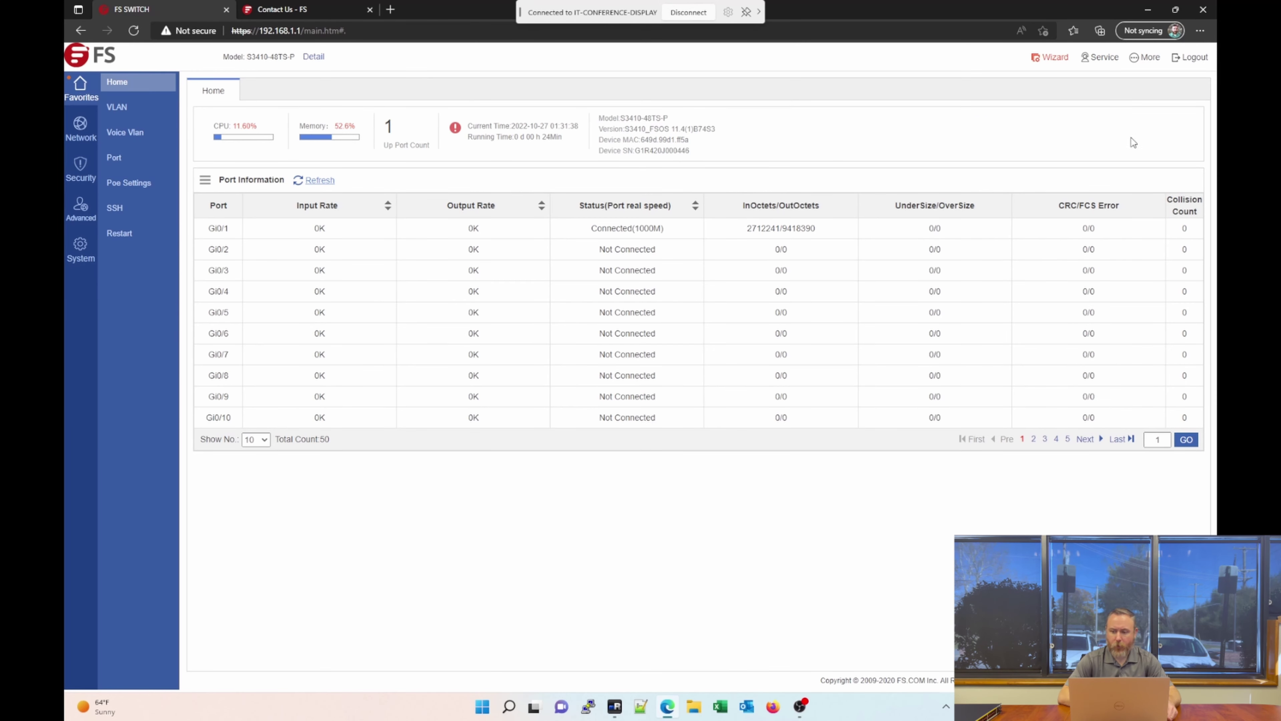
pyautogui.moveTo(1155, 63)
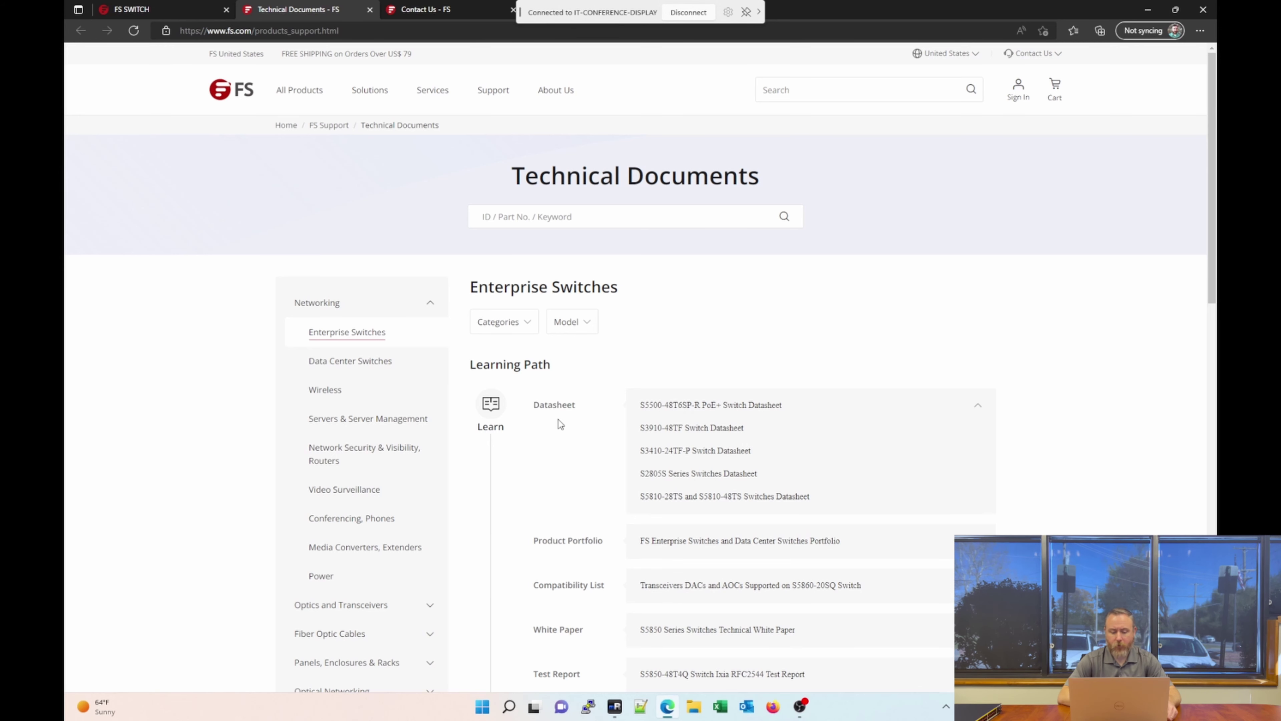
pyautogui.scroll(-4, 615, 498)
pyautogui.scroll(4, 615, 497)
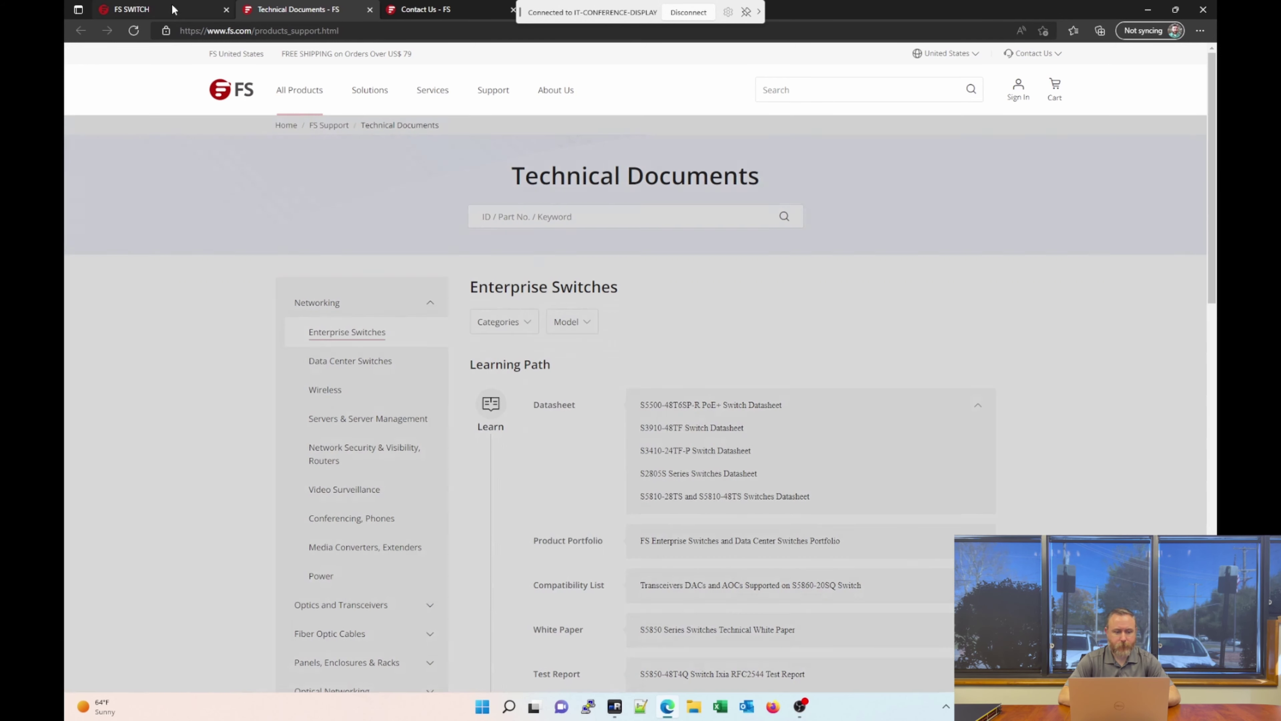
pyautogui.click(175, 10)
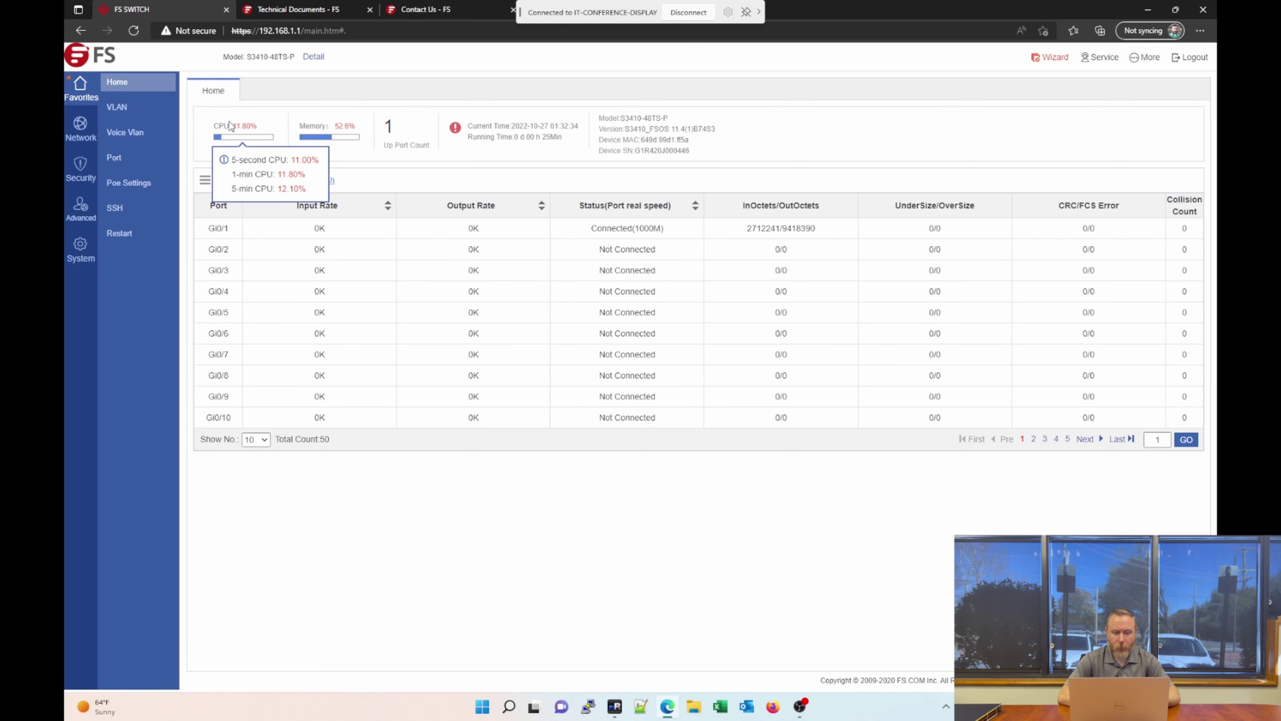
pyautogui.moveTo(370, 132)
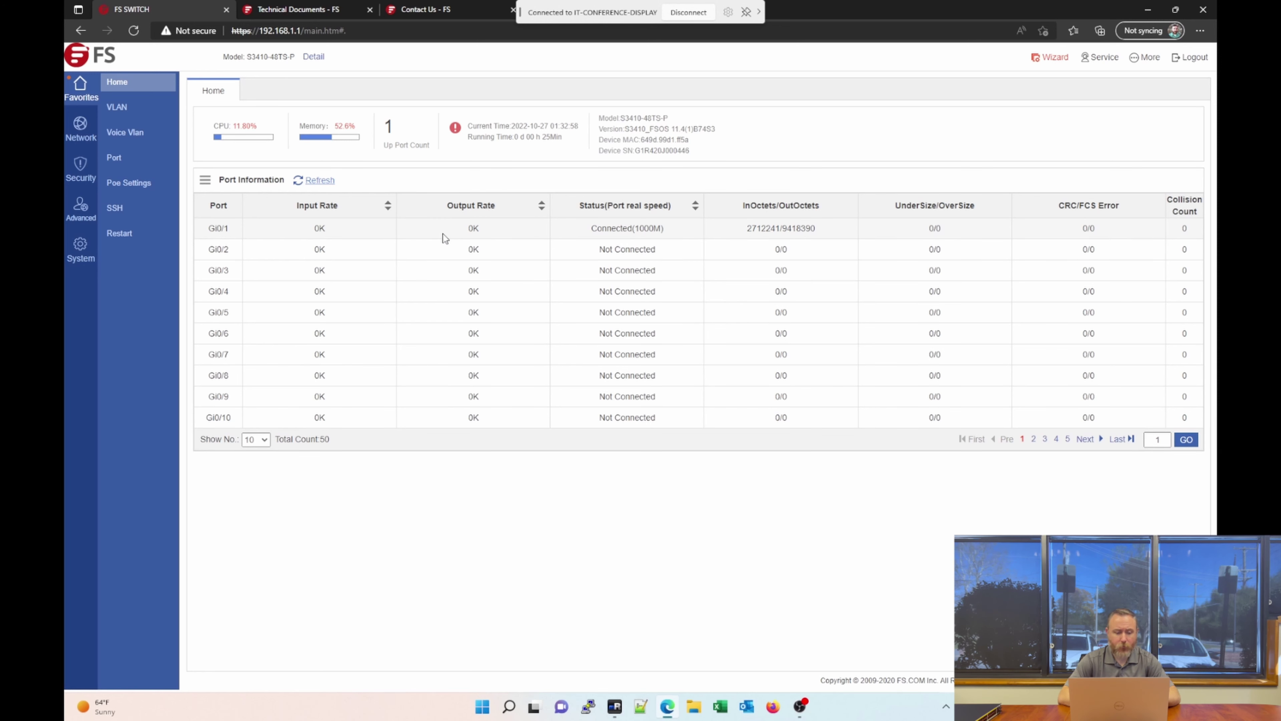
# Open VLAN Settings and start editing VLAN 10, currently on ports Gi0/2-46.
pyautogui.click(138, 112)
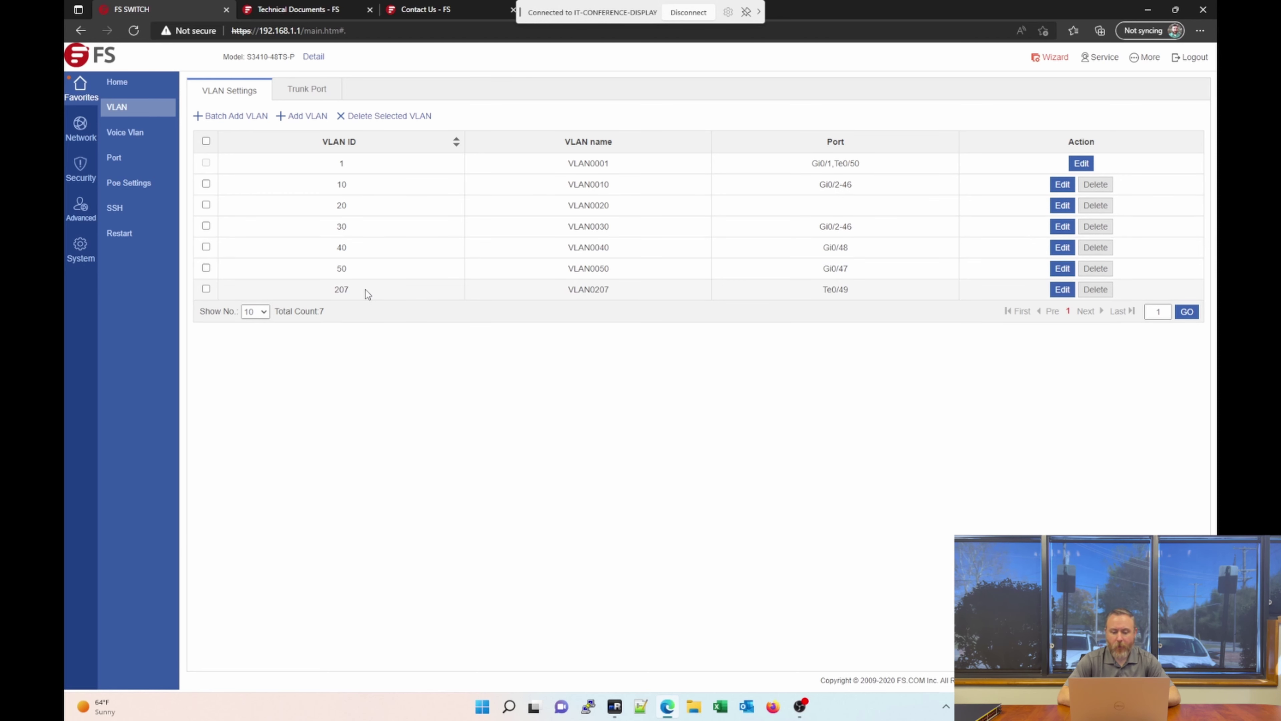
pyautogui.click(1062, 188)
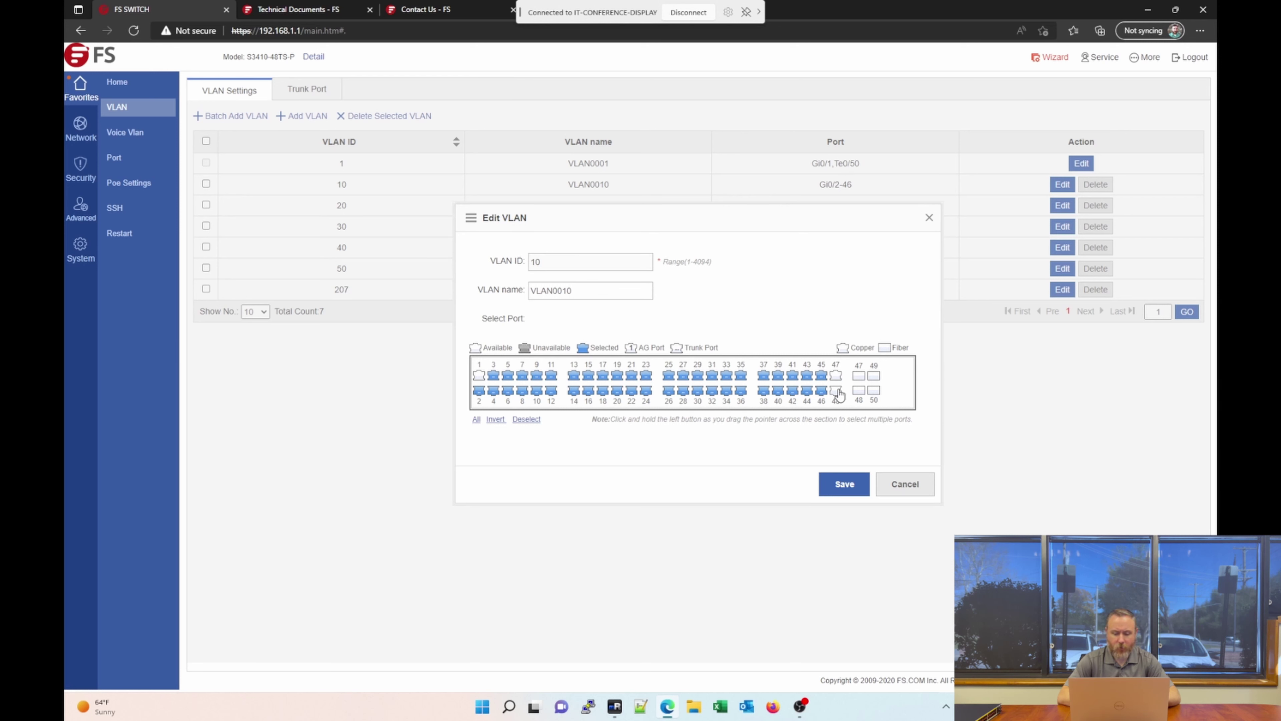
# Select port 48 in VLAN 10's port grid, then cancel the edit without saving.
pyautogui.click(837, 393)
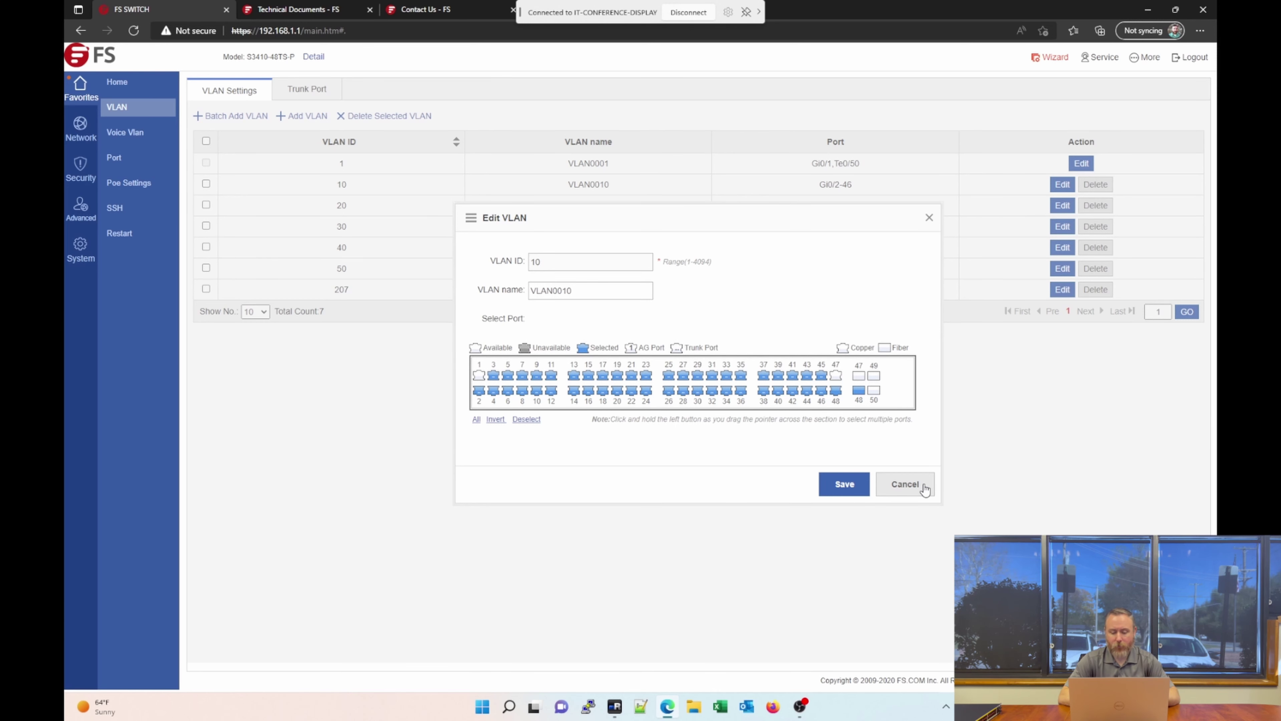
pyautogui.click(924, 488)
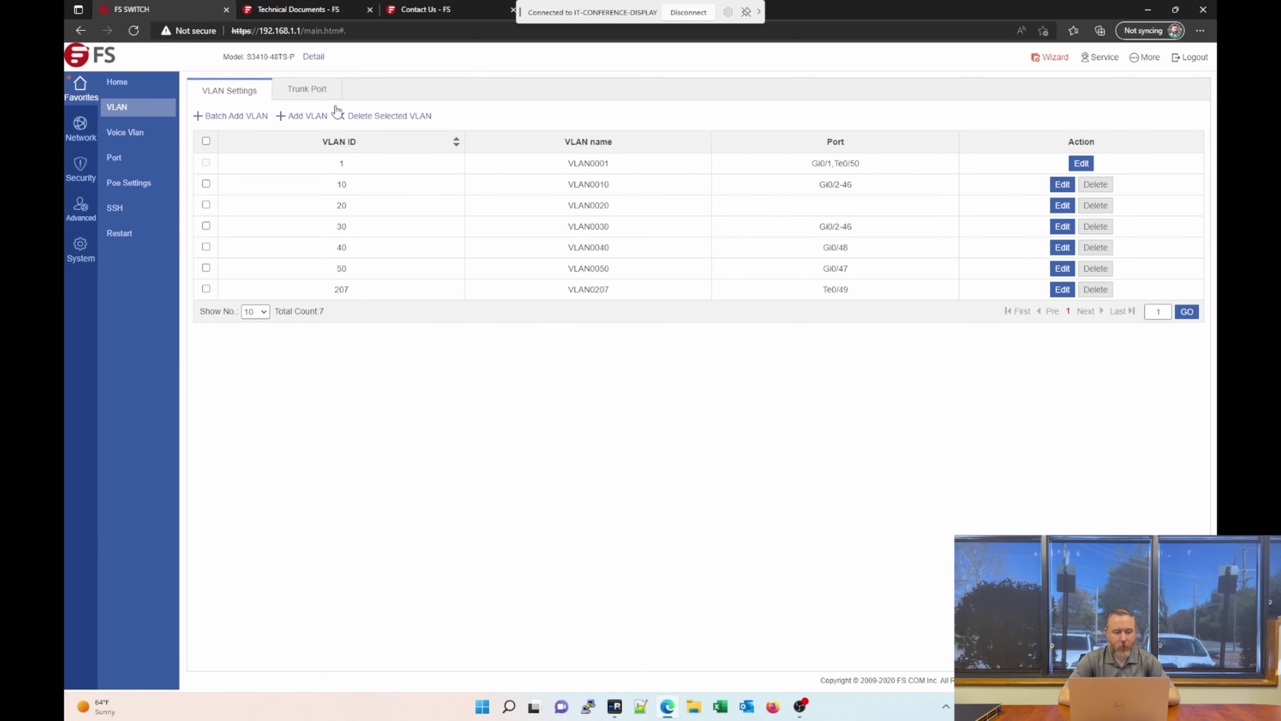
# On the Trunk Port tab, enter native VLAN 10, allowed VLANs 20,30,40,50, port 11, then discard.
pyautogui.click(323, 96)
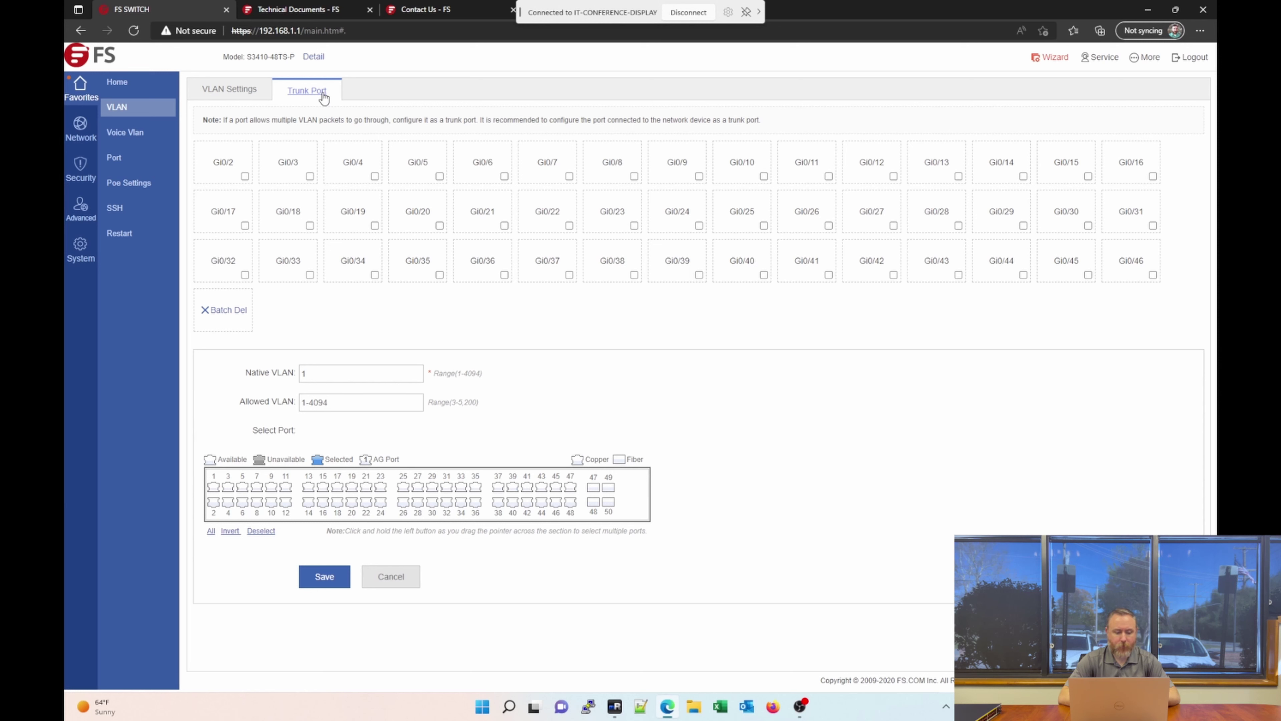
pyautogui.moveTo(325, 374); pyautogui.dragTo(279, 373)
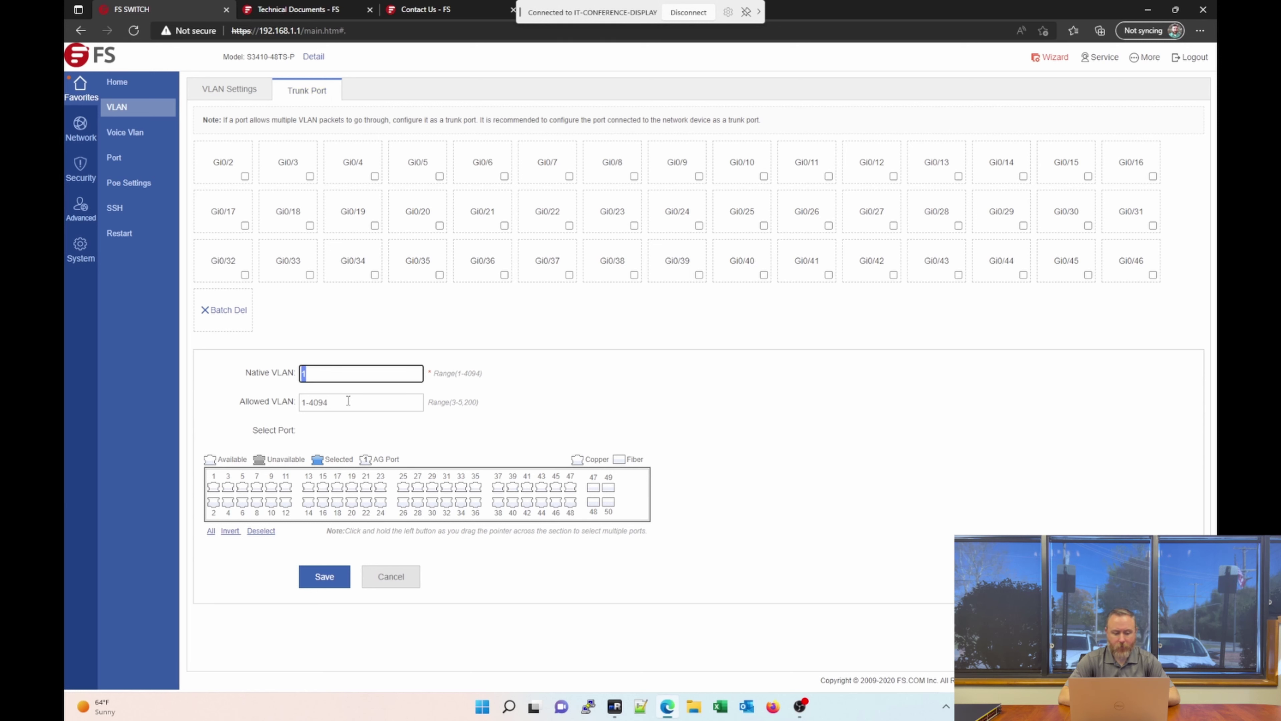
pyautogui.moveTo(347, 402); pyautogui.dragTo(273, 406)
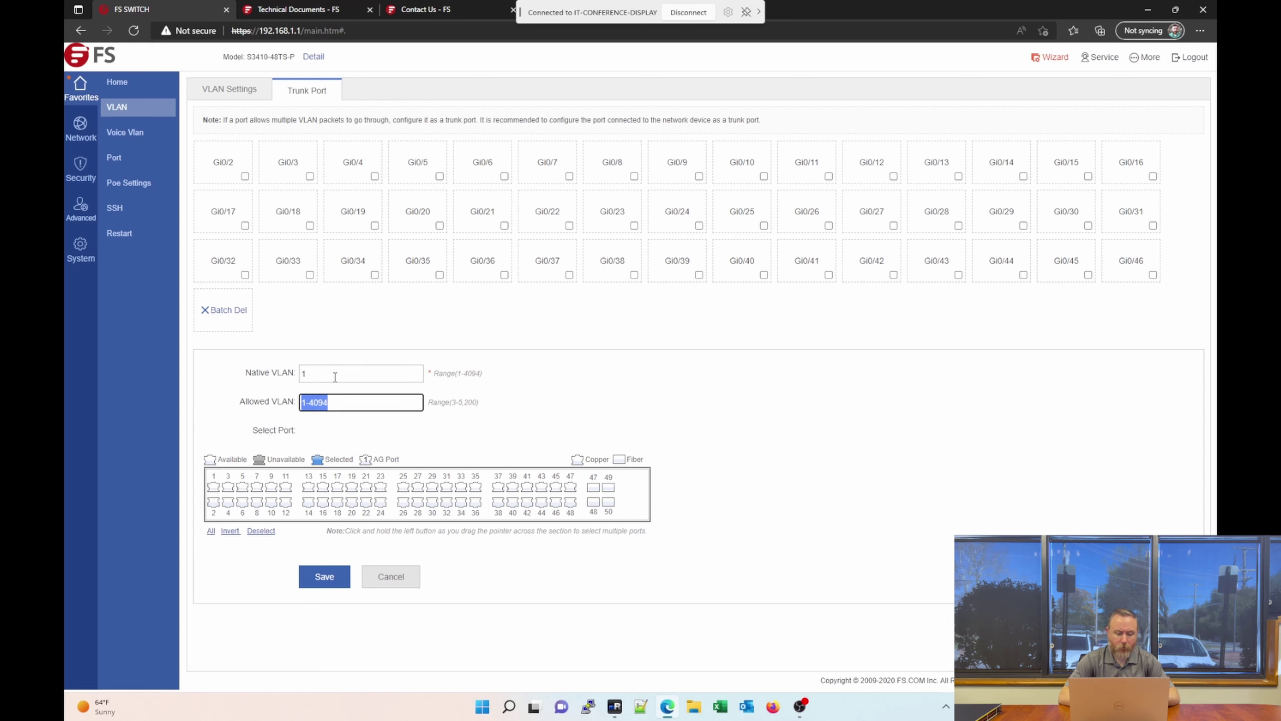
pyautogui.moveTo(334, 373); pyautogui.dragTo(248, 374)
pyautogui.write('10')
pyautogui.click(370, 402)
pyautogui.moveTo(370, 402); pyautogui.dragTo(229, 410)
pyautogui.write('20')
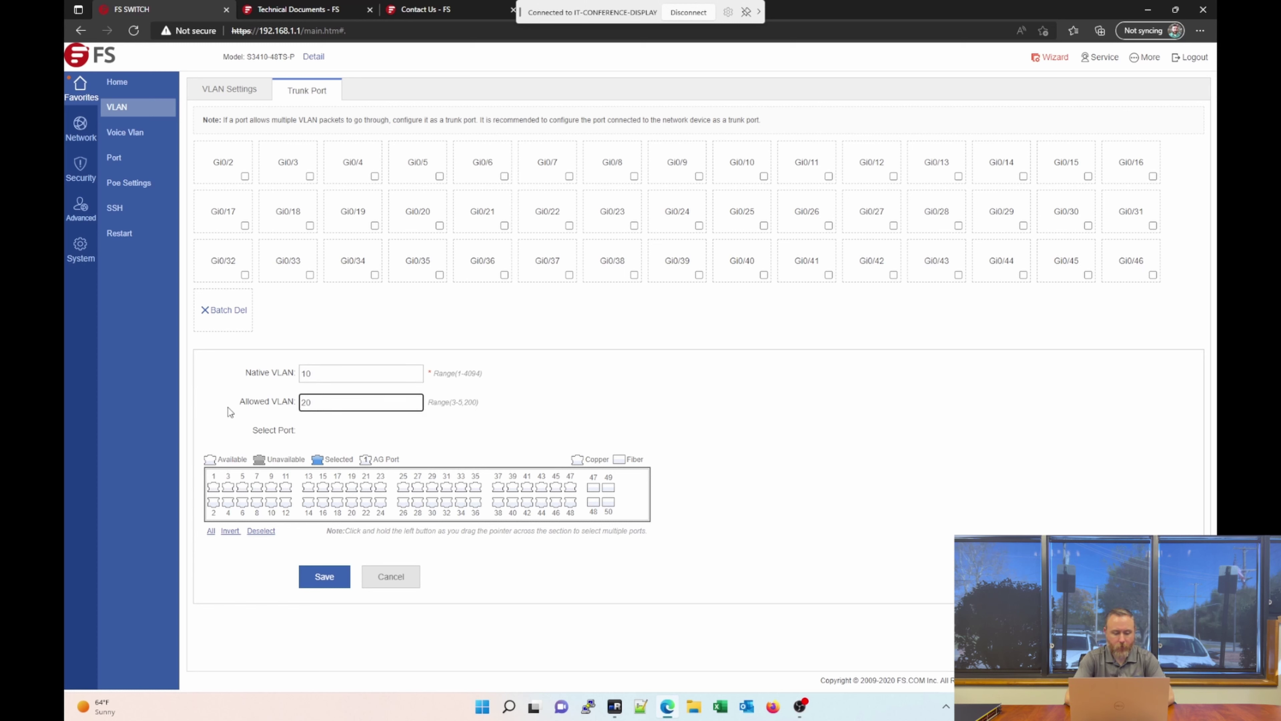
pyautogui.write(',30,40,50')
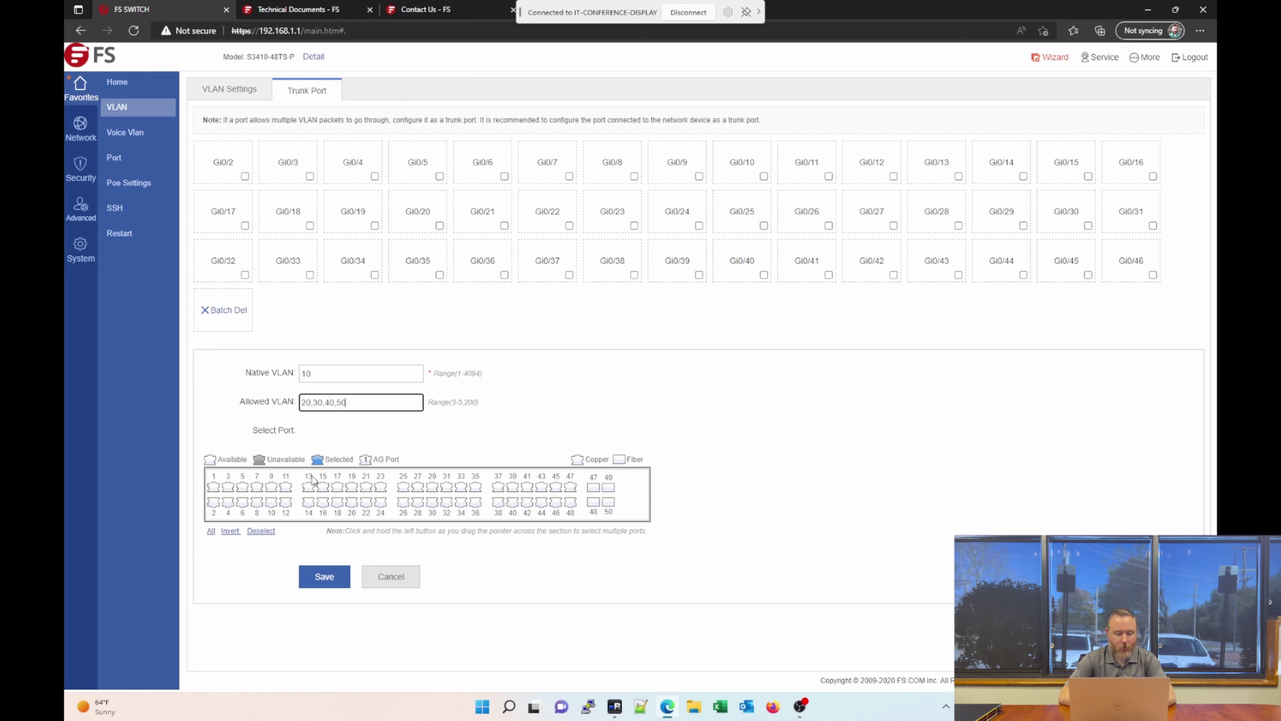
pyautogui.click(286, 489)
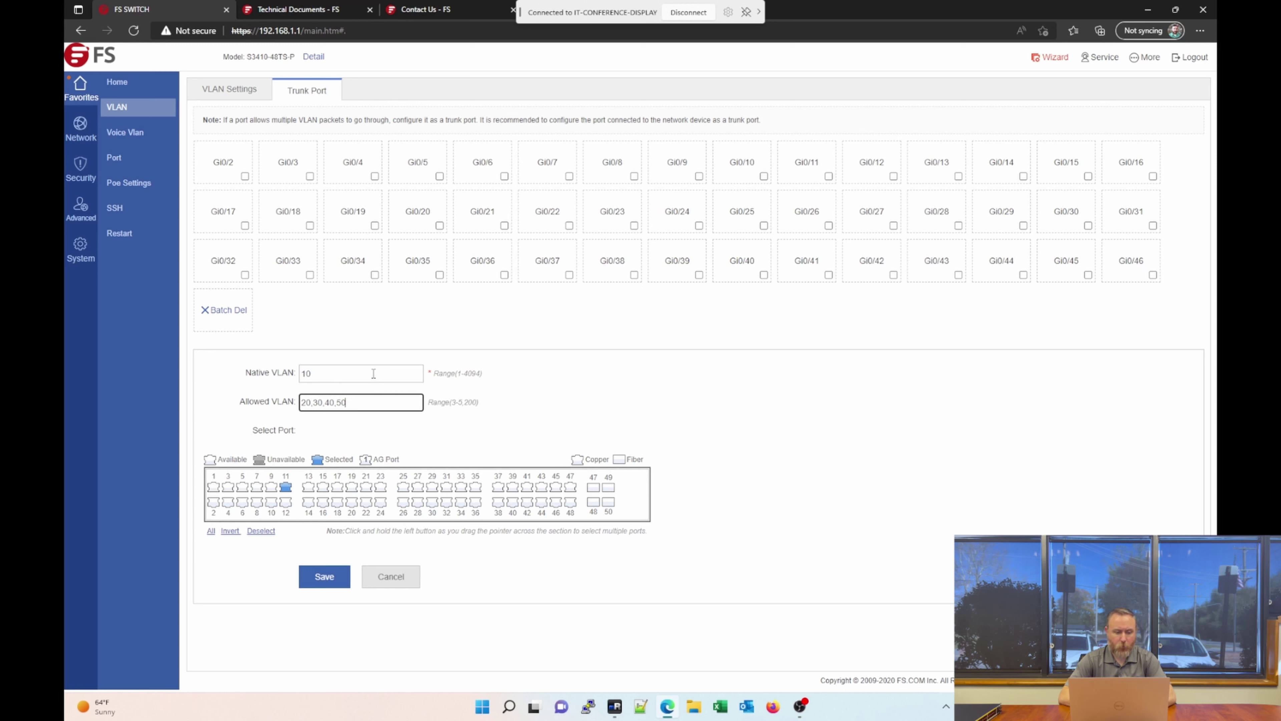
pyautogui.click(392, 580)
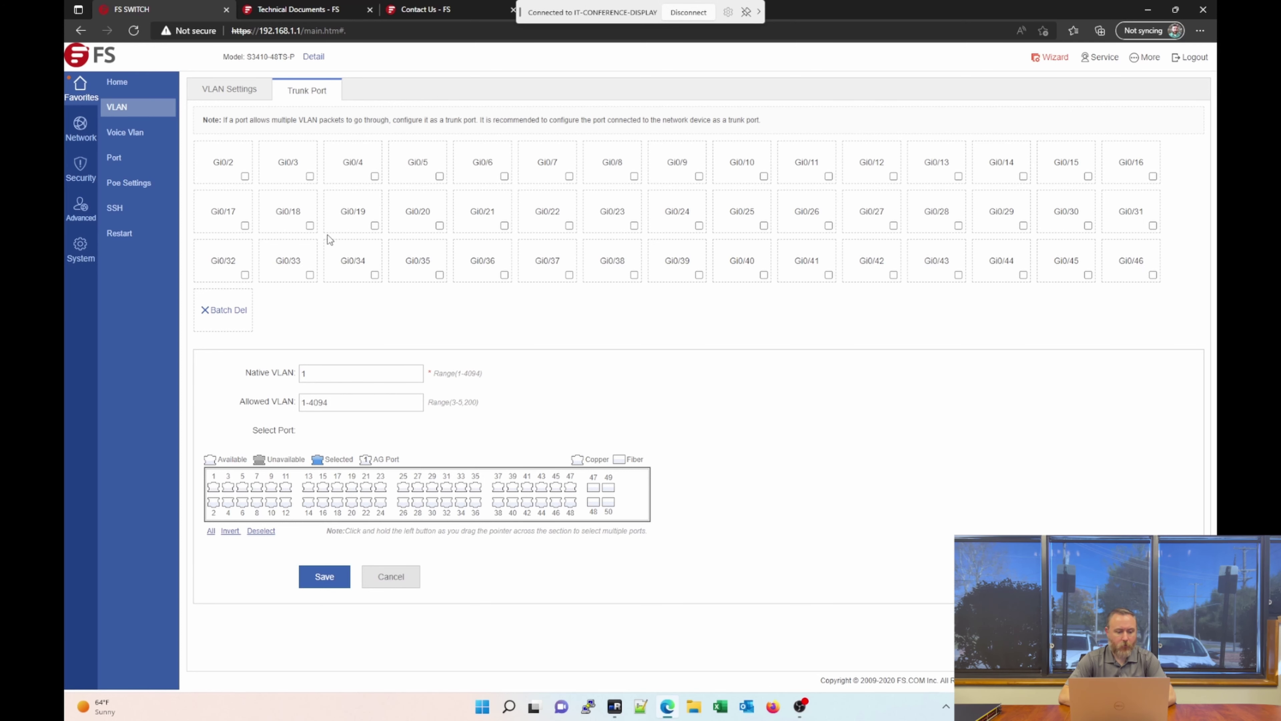
# Open Voice VLAN's OUI tab and begin entering a telephony OUI in the add OUI dialog.
pyautogui.click(142, 137)
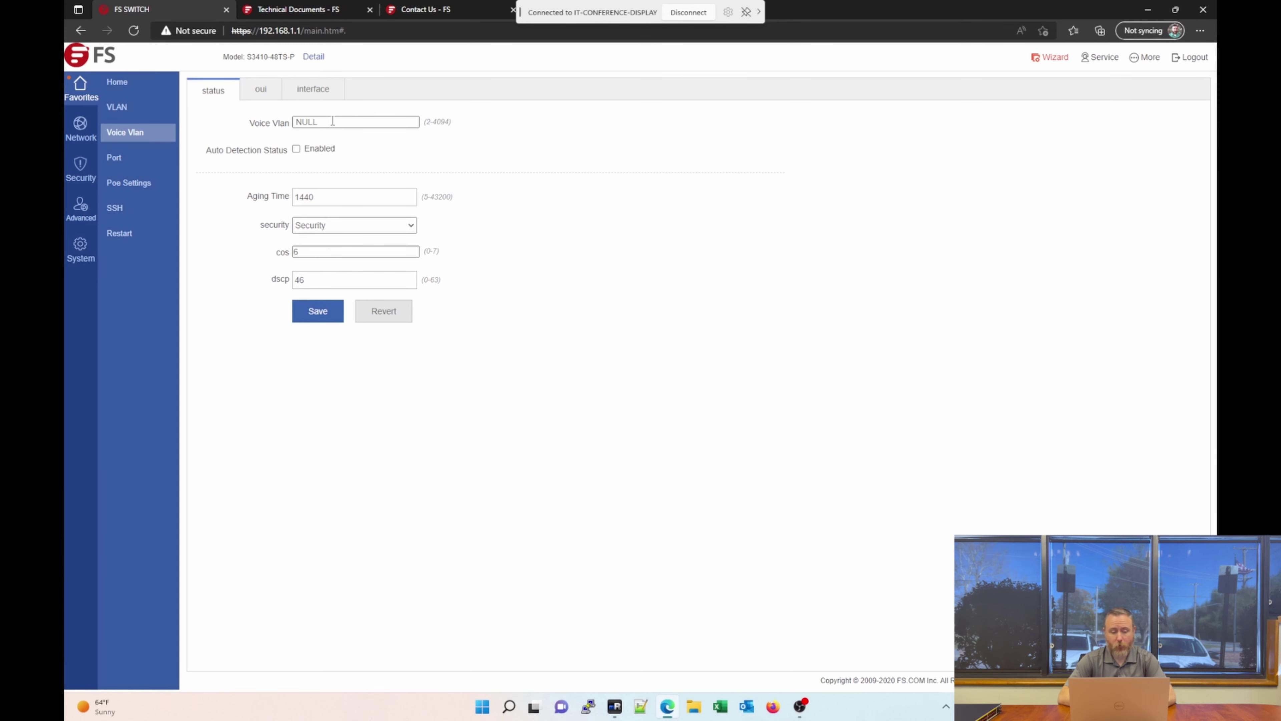
pyautogui.click(261, 91)
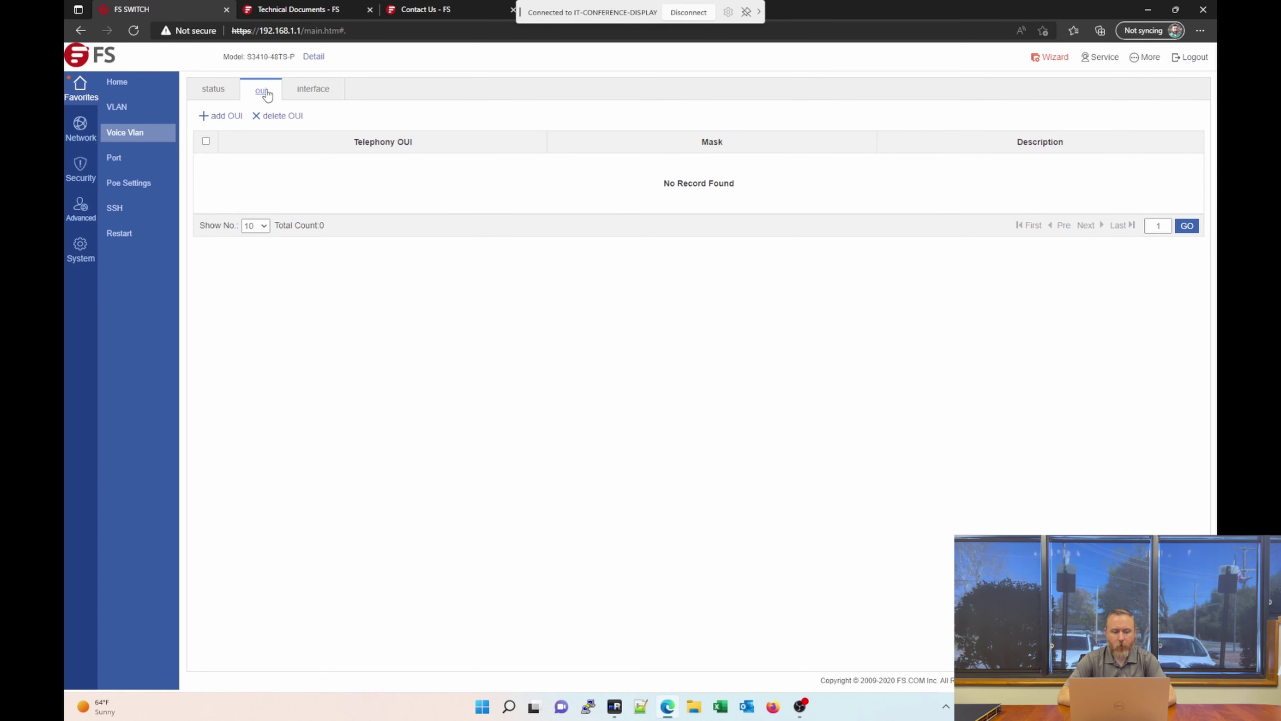
pyautogui.click(232, 117)
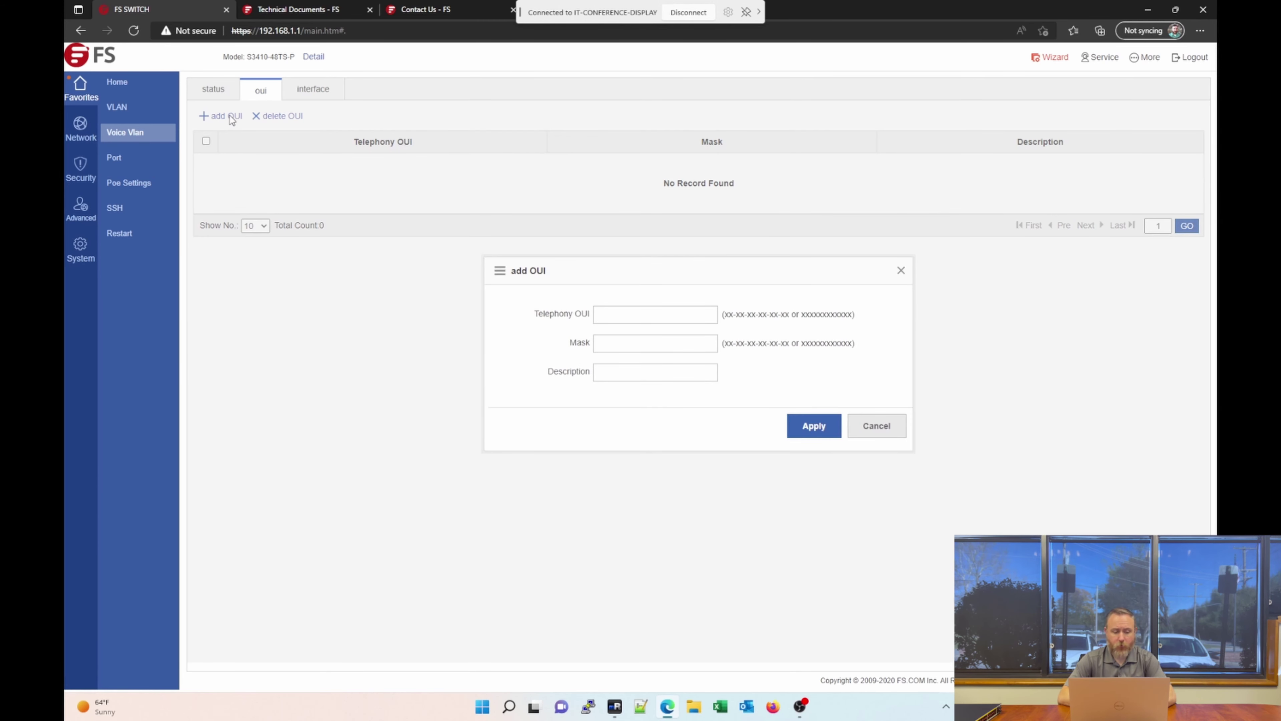
pyautogui.click(628, 313)
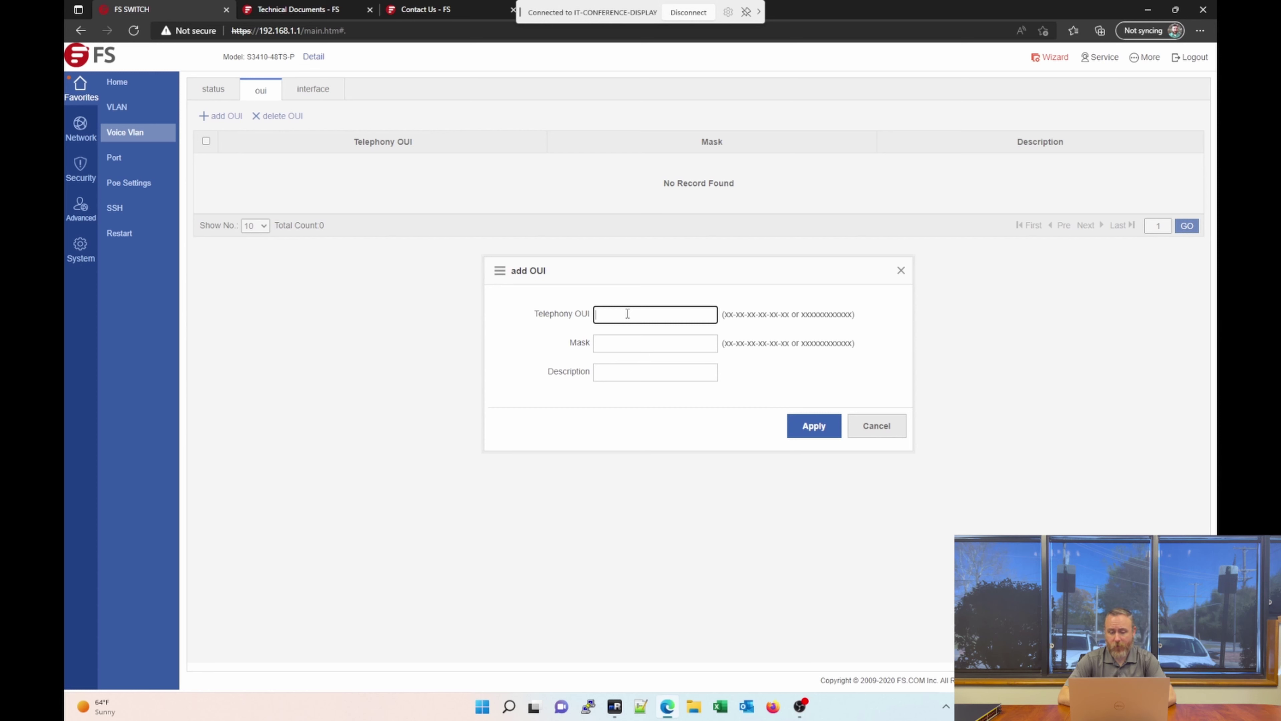
# Close the add OUI form, confirm Gi0/1's voice VLAN stays disabled, then open Port Settings.
pyautogui.click(876, 425)
pyautogui.click(323, 90)
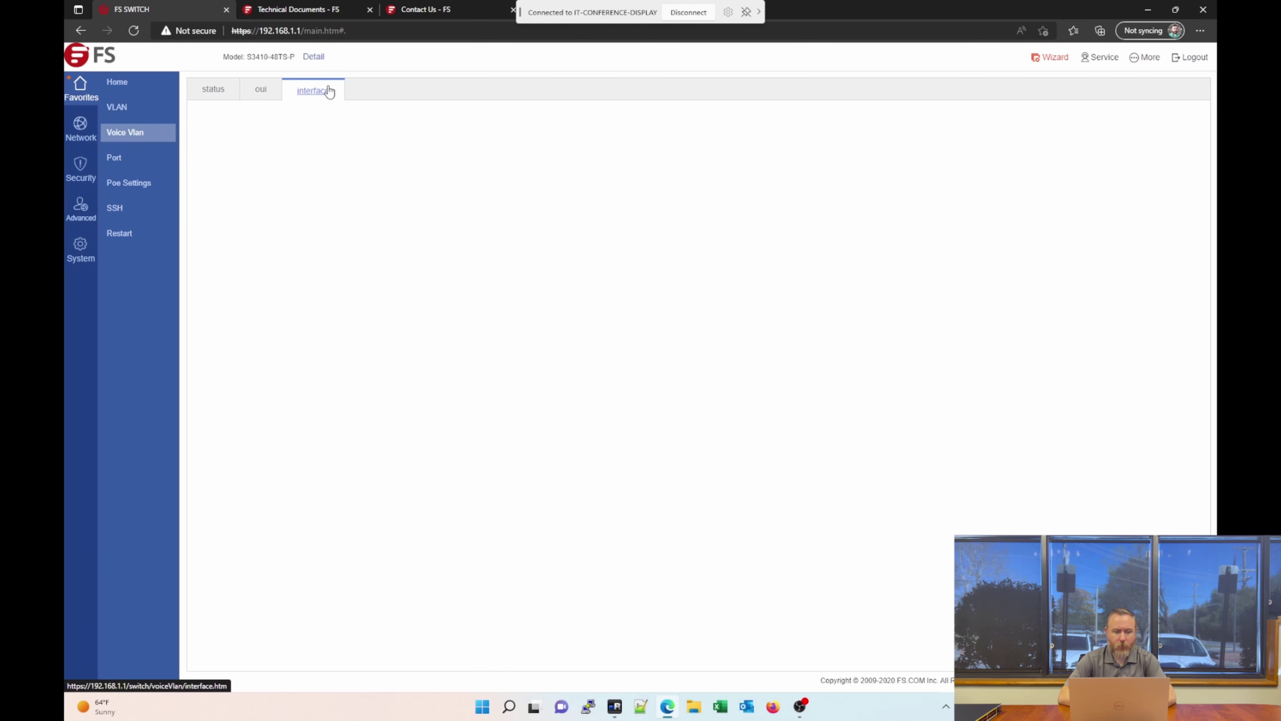
pyautogui.click(533, 139)
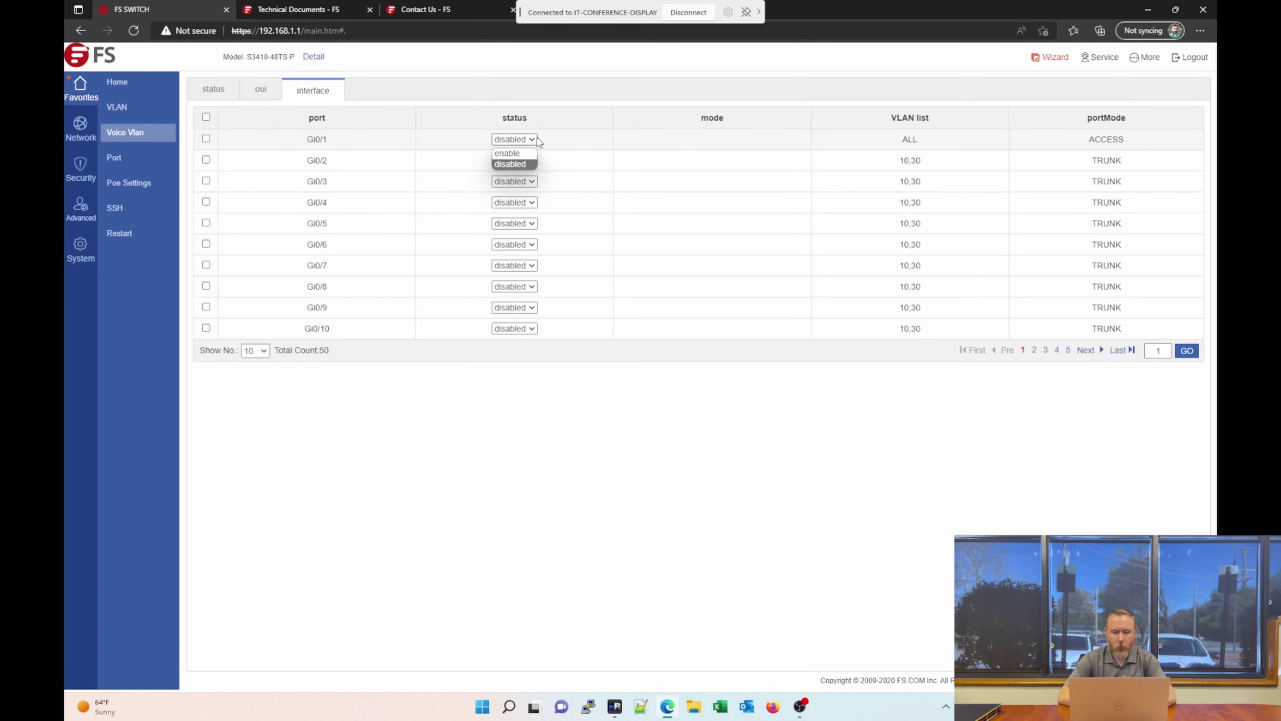
pyautogui.click(538, 140)
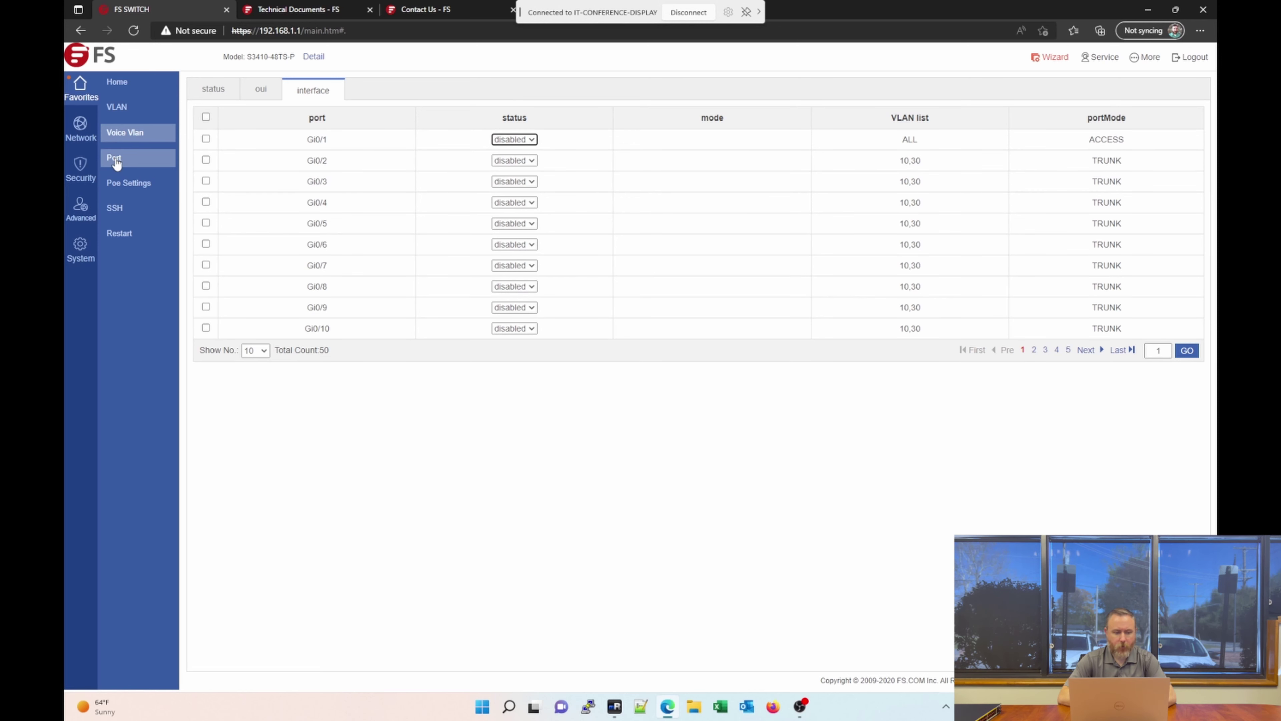
pyautogui.click(134, 162)
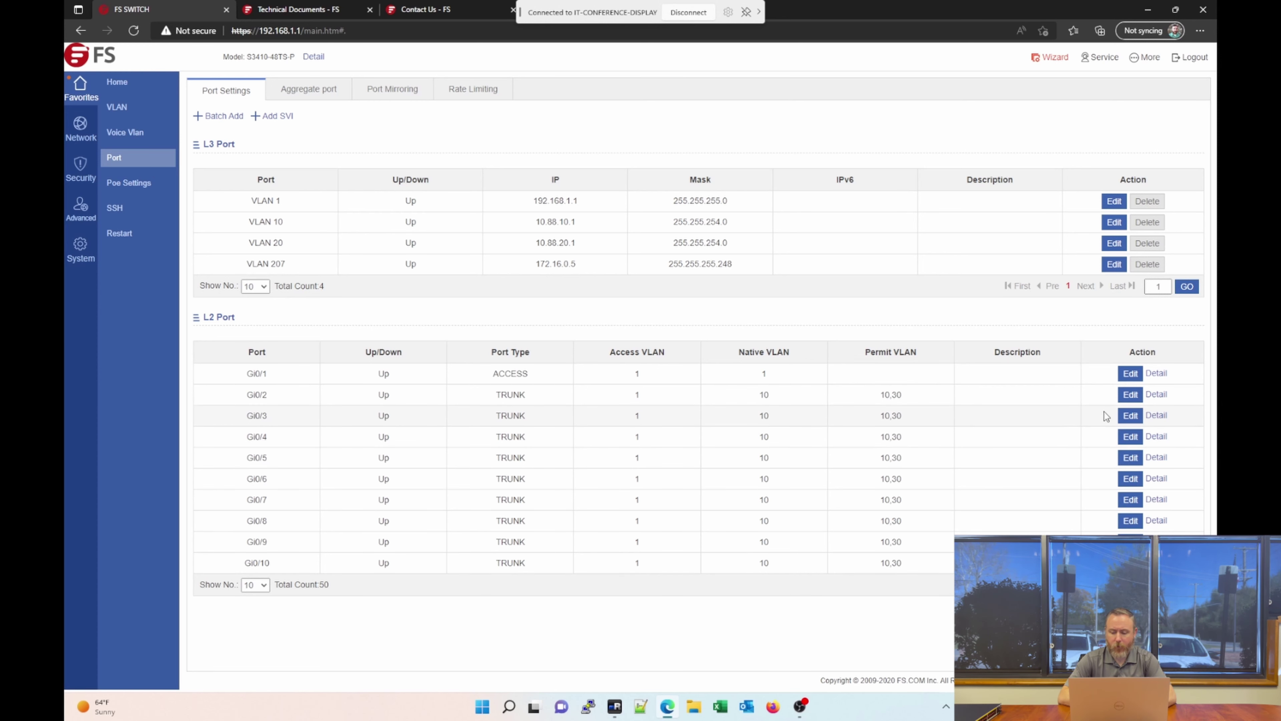
# Open the Edit dialog for Gi0/3, showing trunk mode, native VLAN 10, allowed VLANs 10,30.
pyautogui.click(1124, 416)
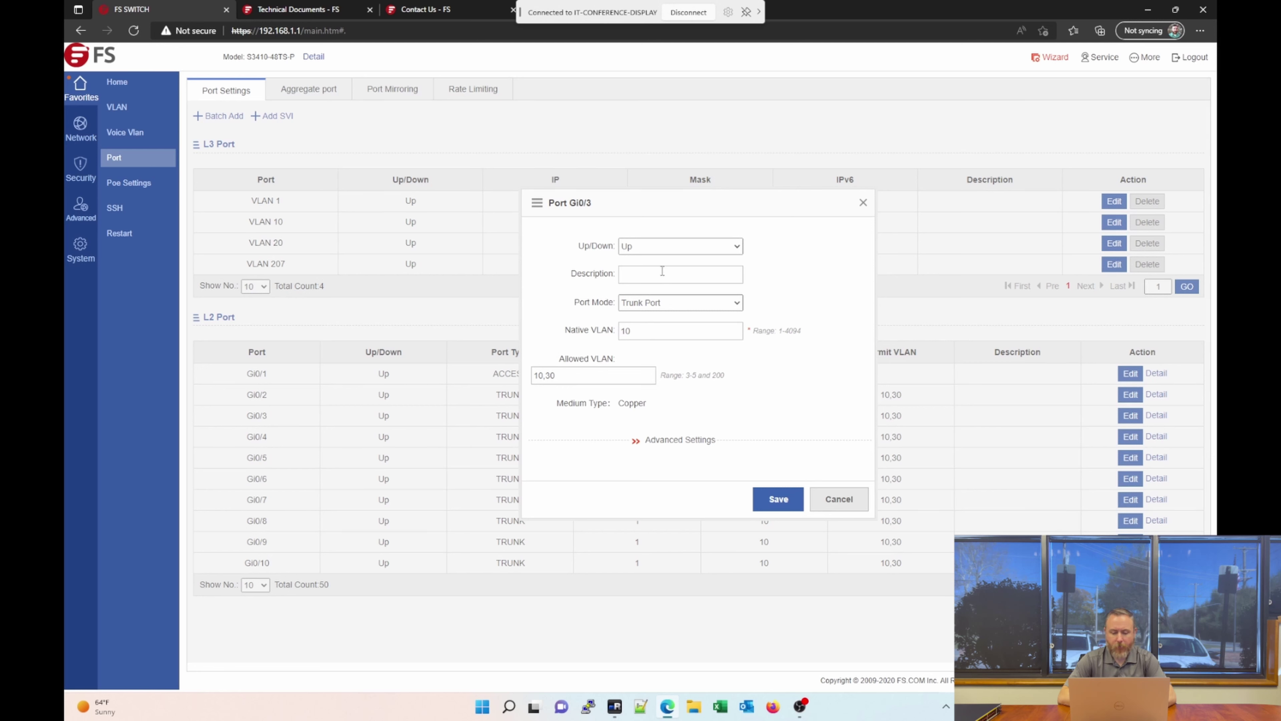
# Review Gi0/3's basic fields: state Up, Trunk Port mode, native VLAN 10, allowed VLANs 10,30.
pyautogui.click(650, 252)
pyautogui.click(650, 252)
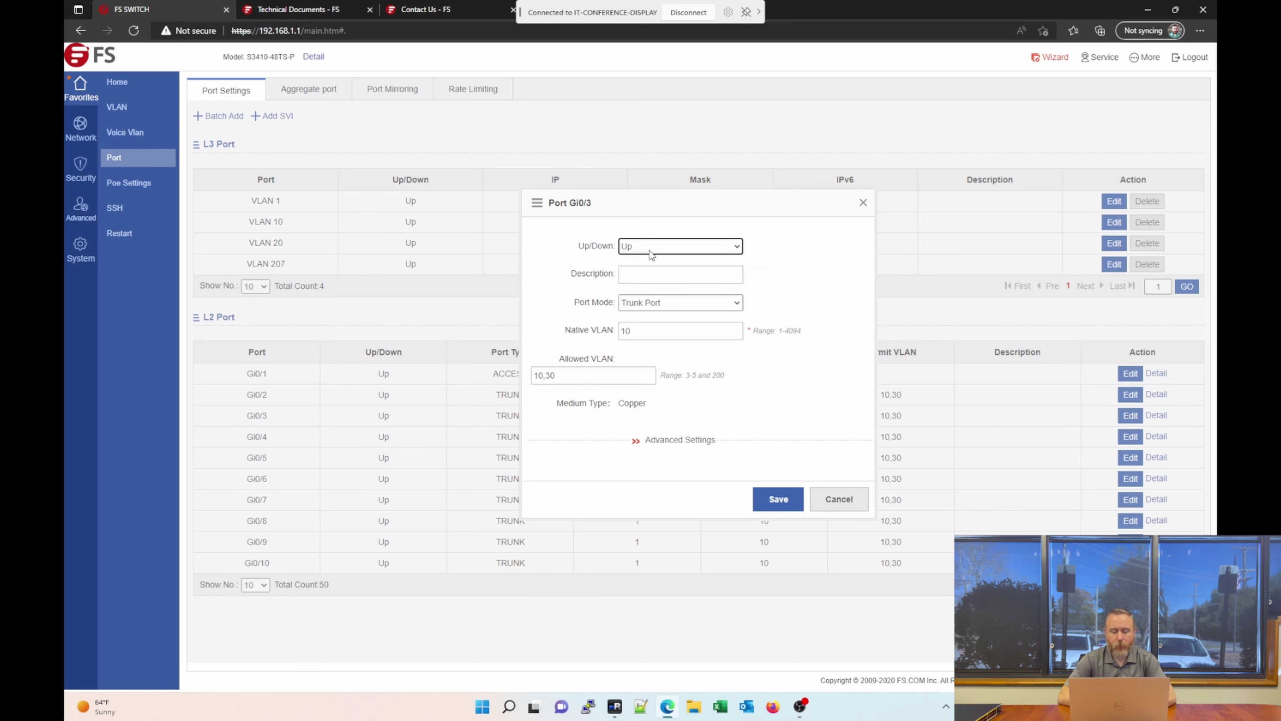
pyautogui.click(708, 304)
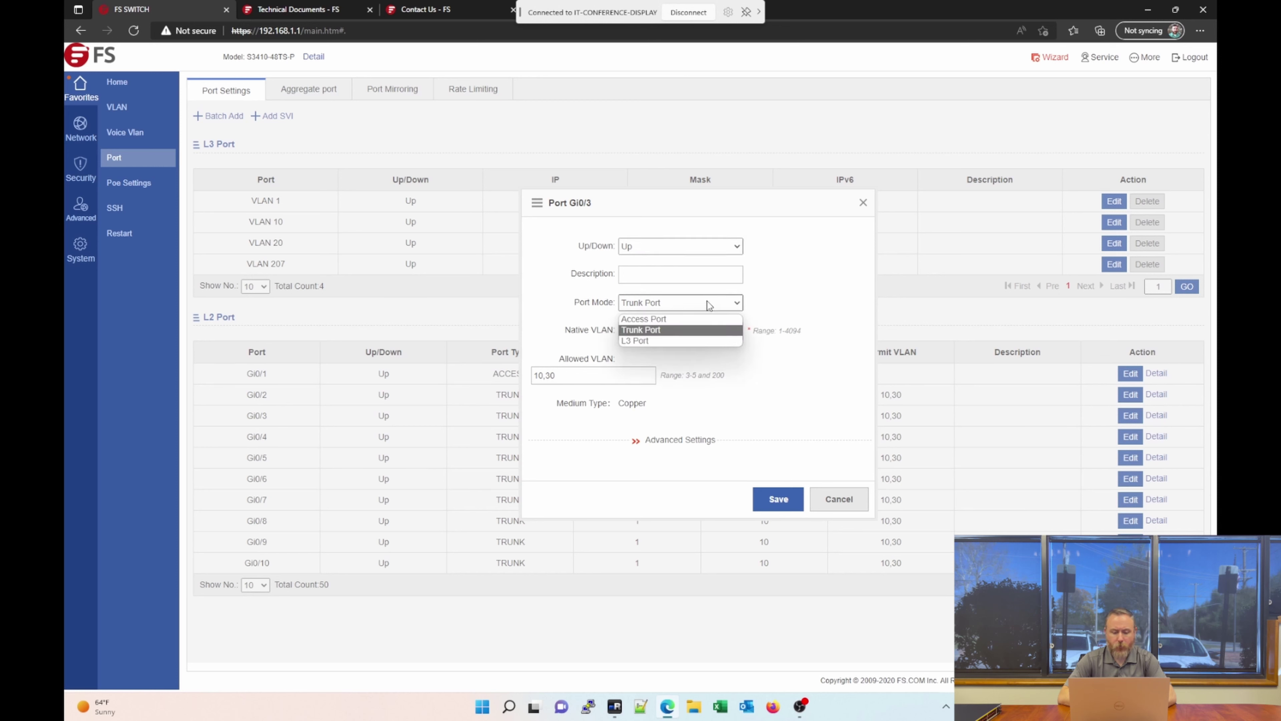
pyautogui.click(709, 305)
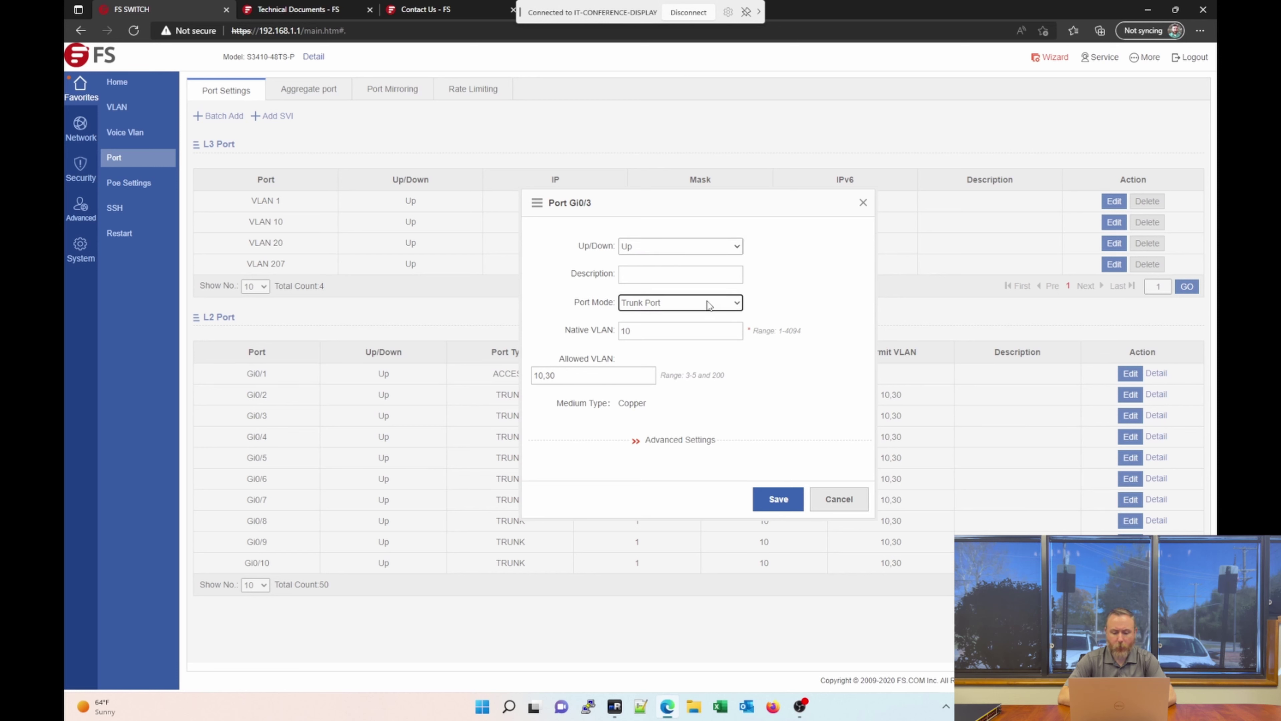
pyautogui.click(670, 335)
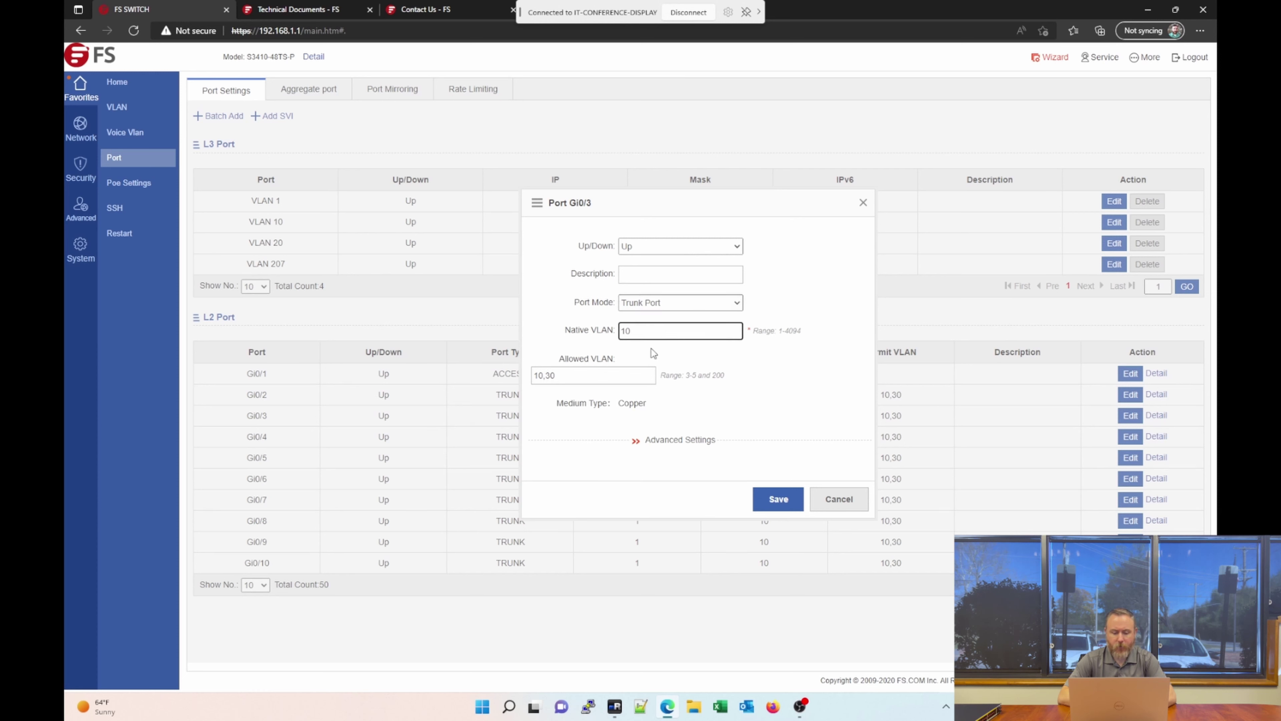
pyautogui.click(602, 376)
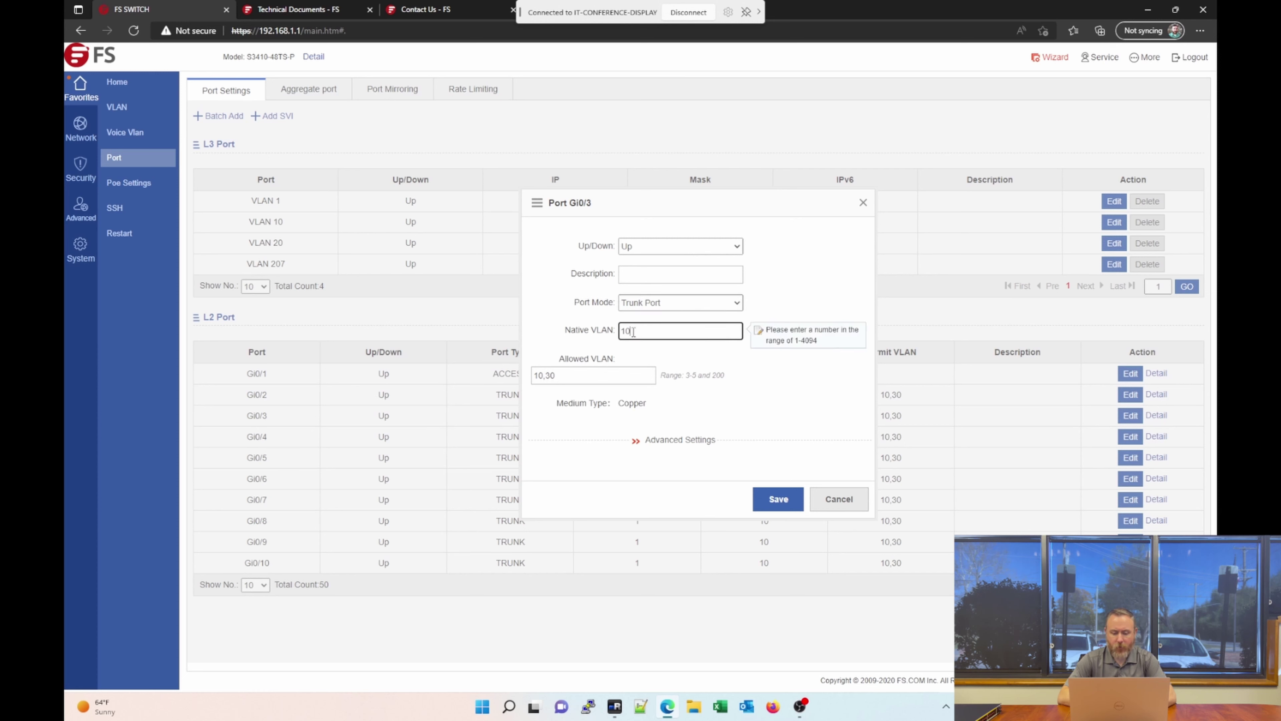
pyautogui.click(587, 375)
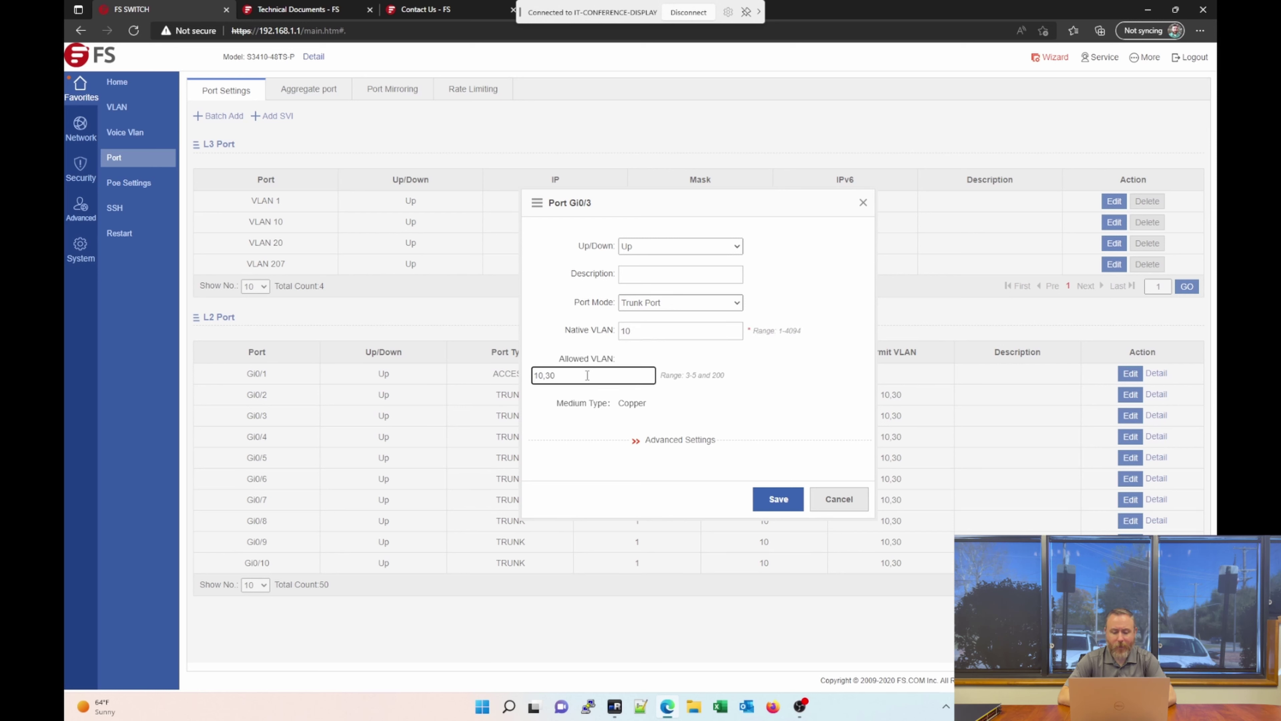
# Check Gi0/3's advanced settings, leaving speed and duplex at Auto, and cancel without saving.
pyautogui.click(668, 440)
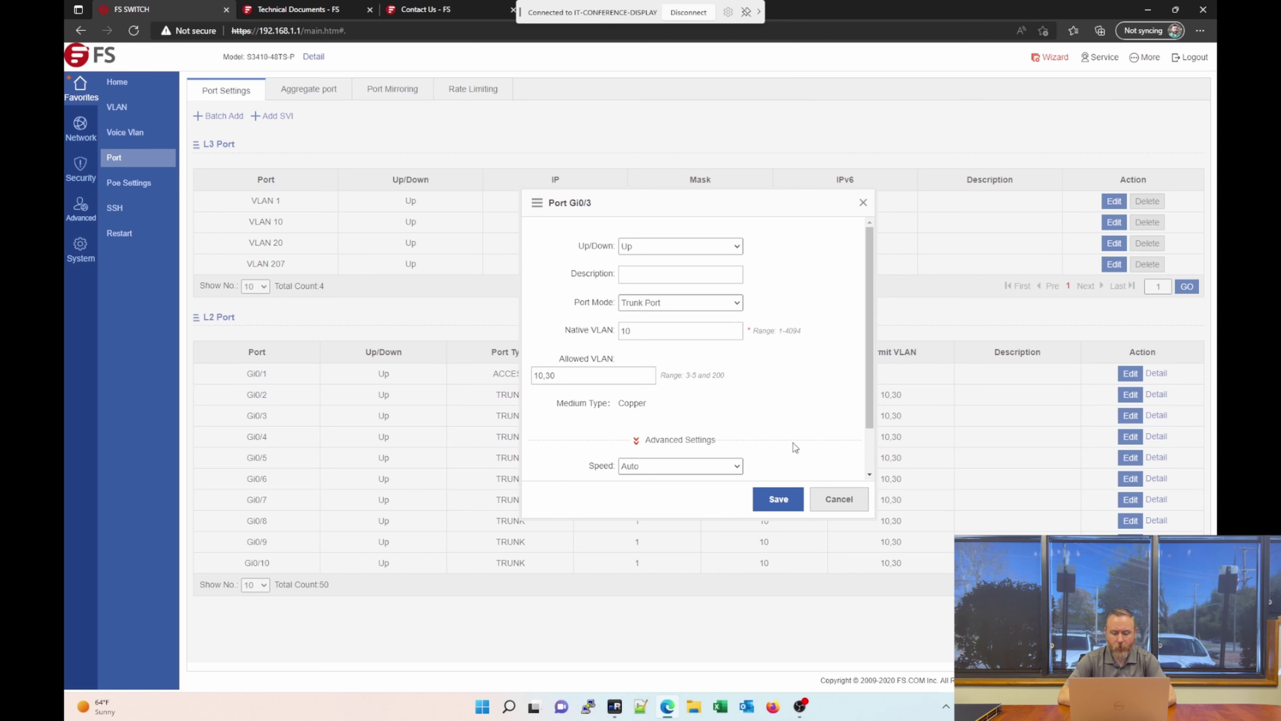
pyautogui.scroll(-2, 668, 440)
pyautogui.click(682, 414)
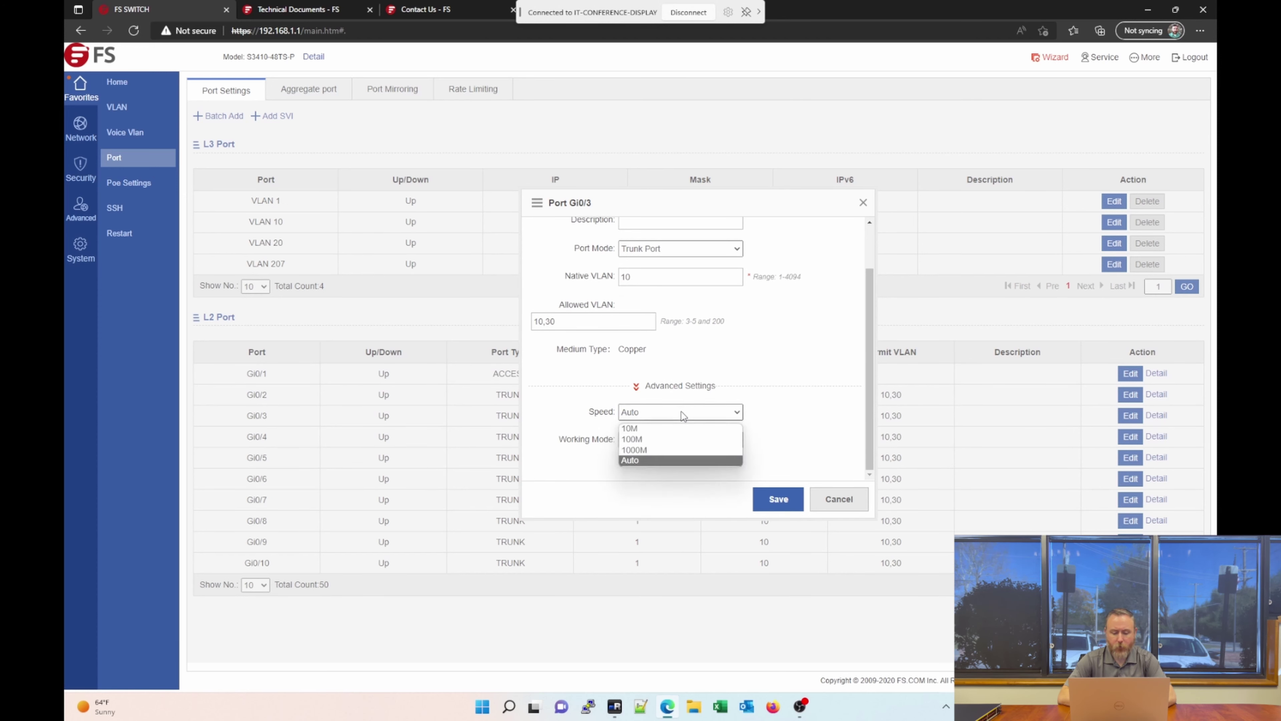
pyautogui.click(682, 414)
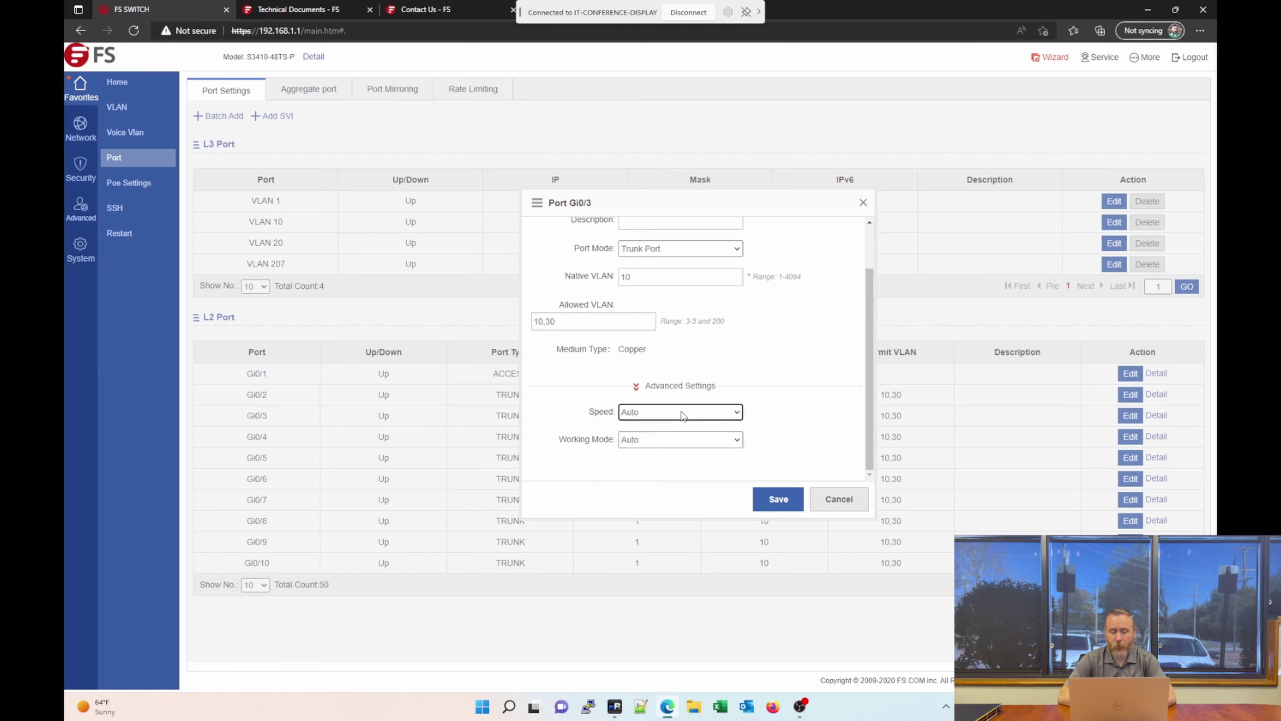
pyautogui.click(682, 415)
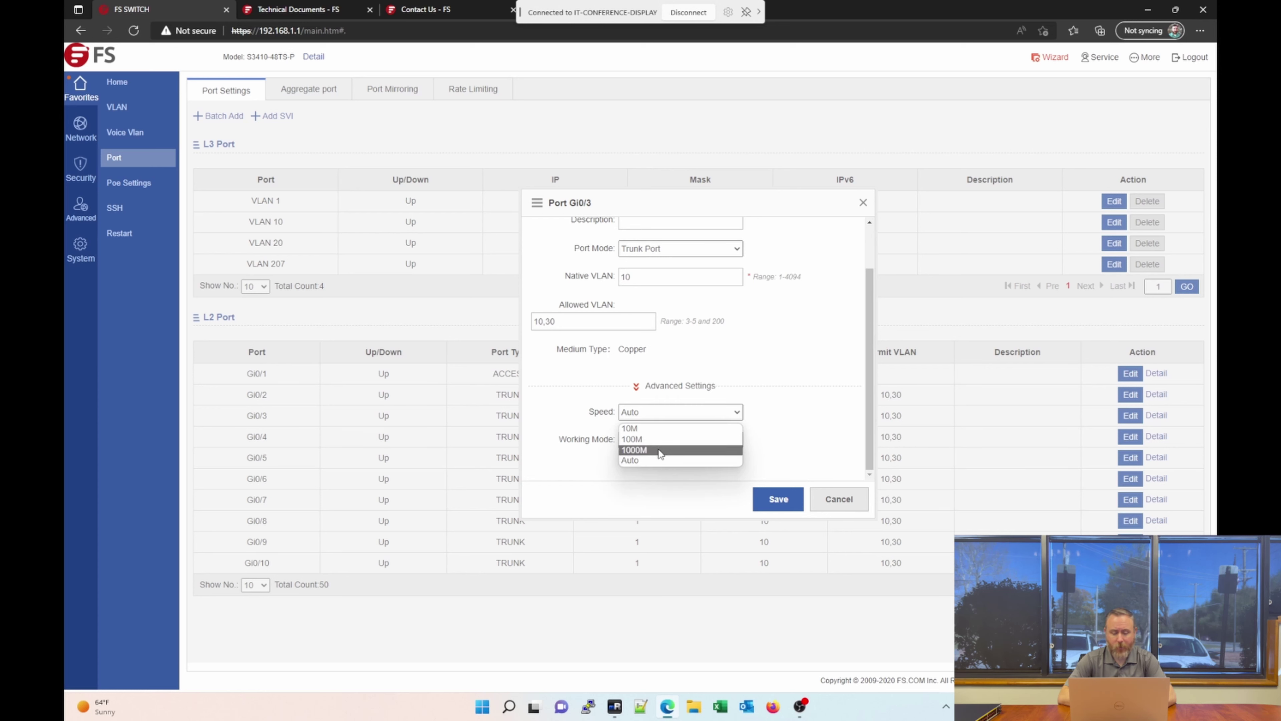
pyautogui.click(591, 419)
pyautogui.click(652, 441)
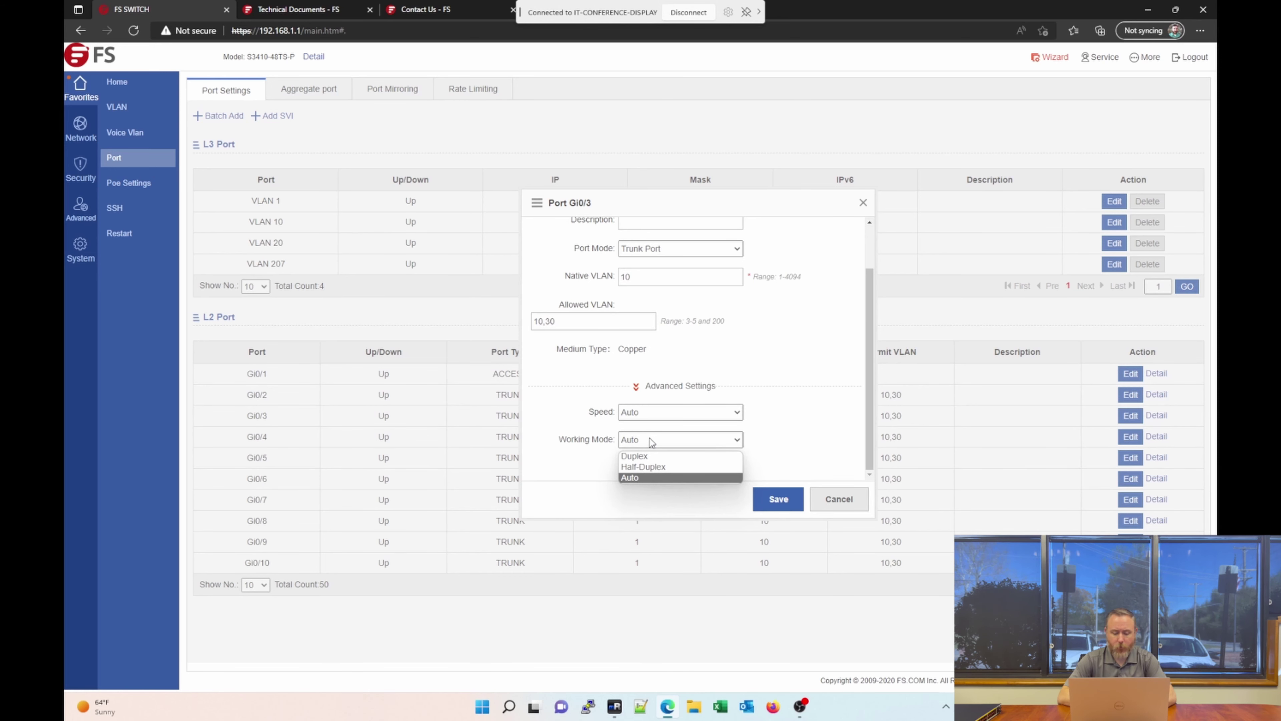
pyautogui.click(651, 441)
pyautogui.click(830, 506)
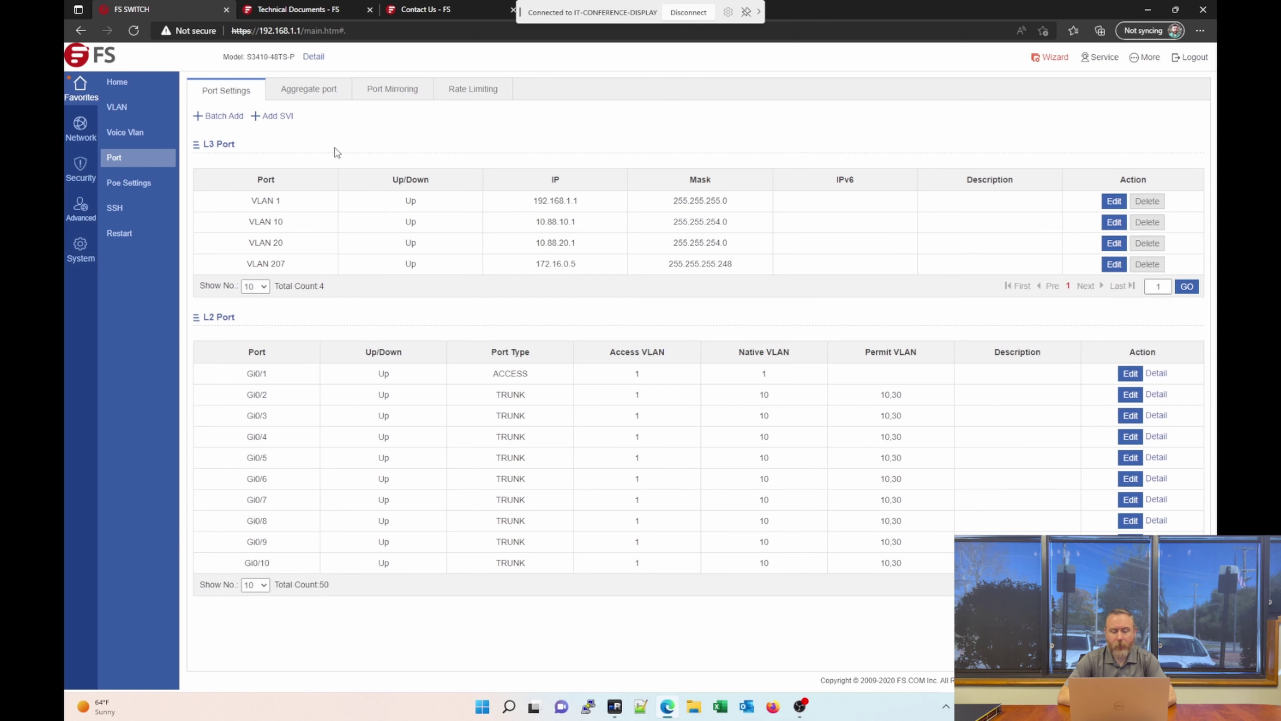
# Switch to the Aggregate Port tab: load-balance Source MAC and Destination, no aggregate ports.
pyautogui.click(319, 96)
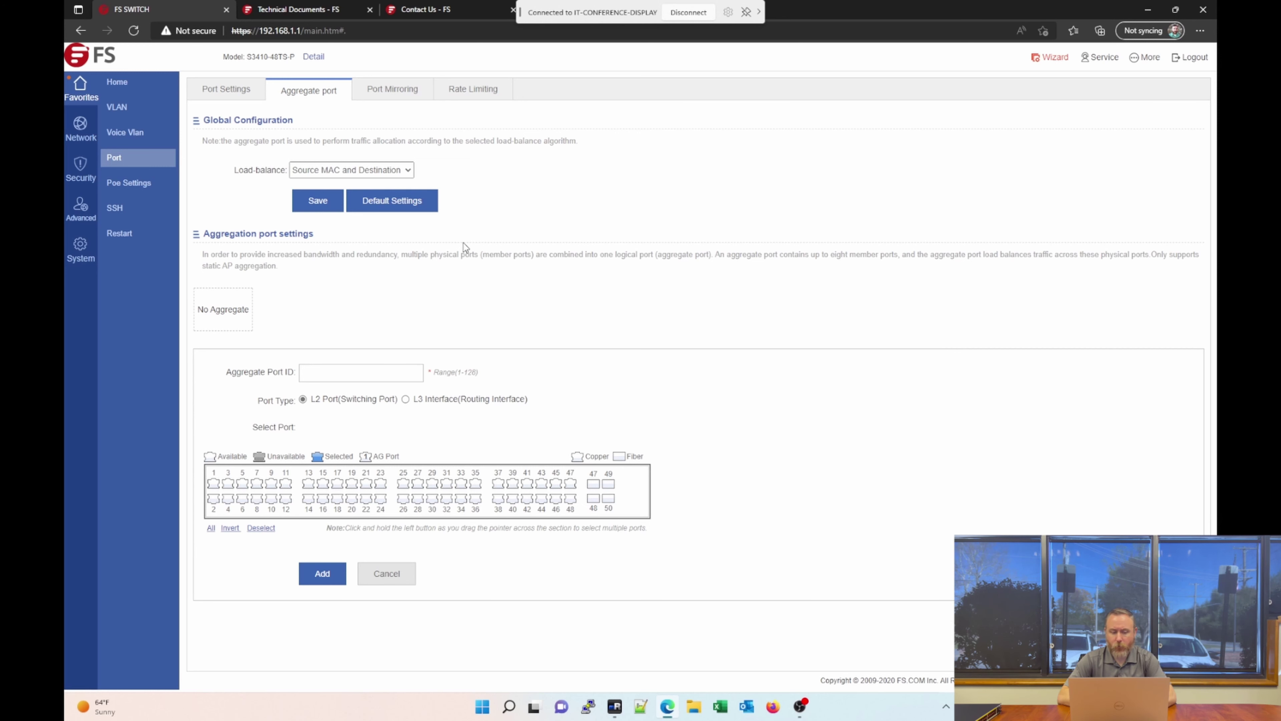
# Leave port mirroring on All Packets, check the empty Rate Limiting list, then open PoE port settings.
pyautogui.click(409, 93)
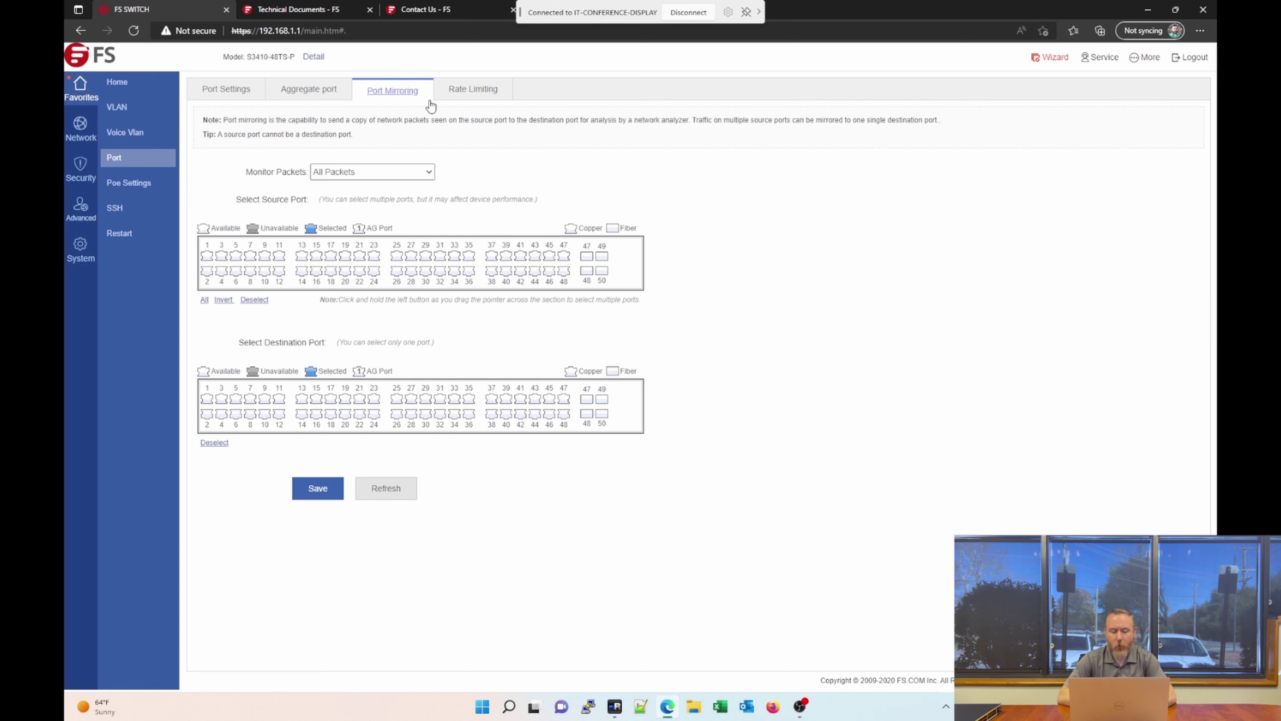
pyautogui.click(423, 170)
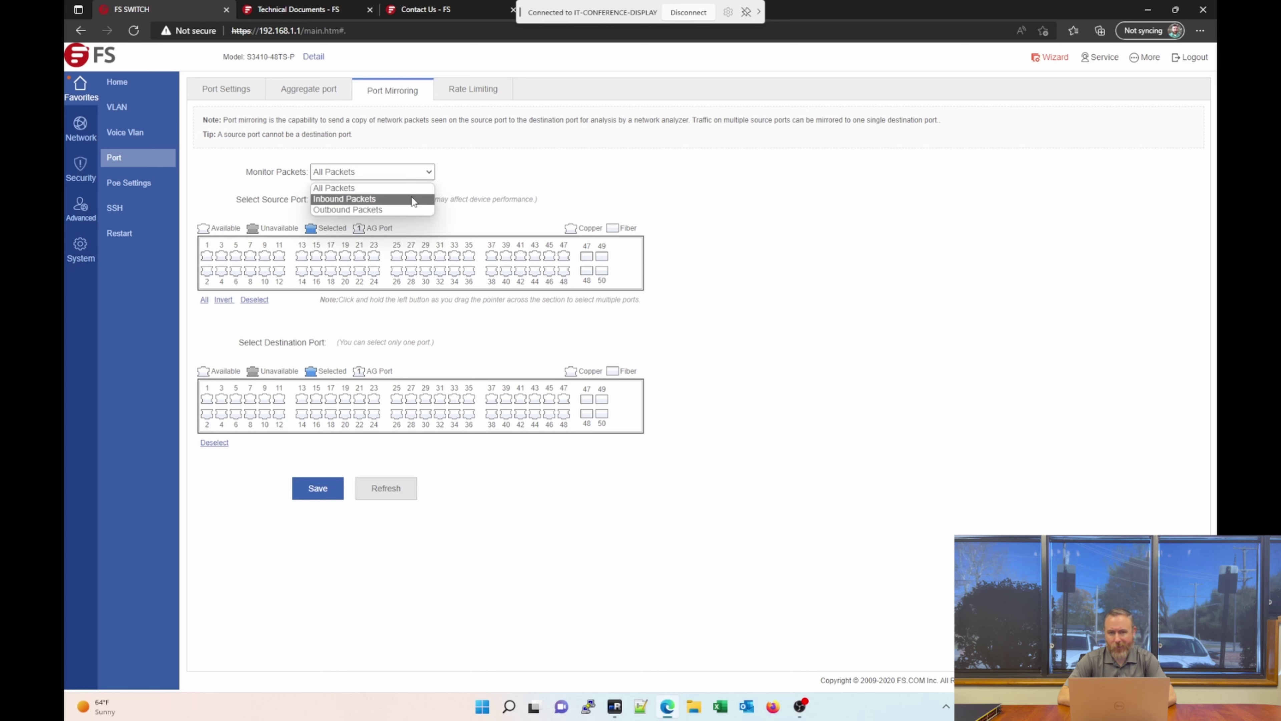
pyautogui.click(473, 132)
pyautogui.click(505, 97)
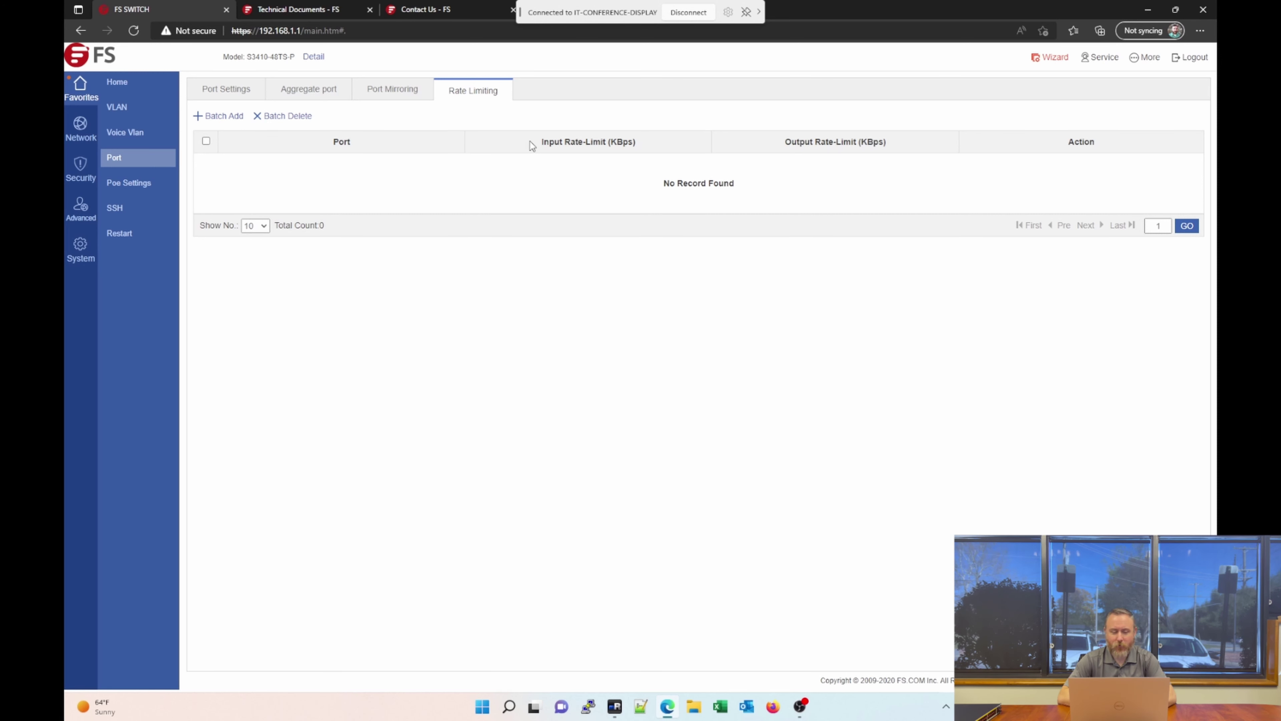
pyautogui.click(152, 187)
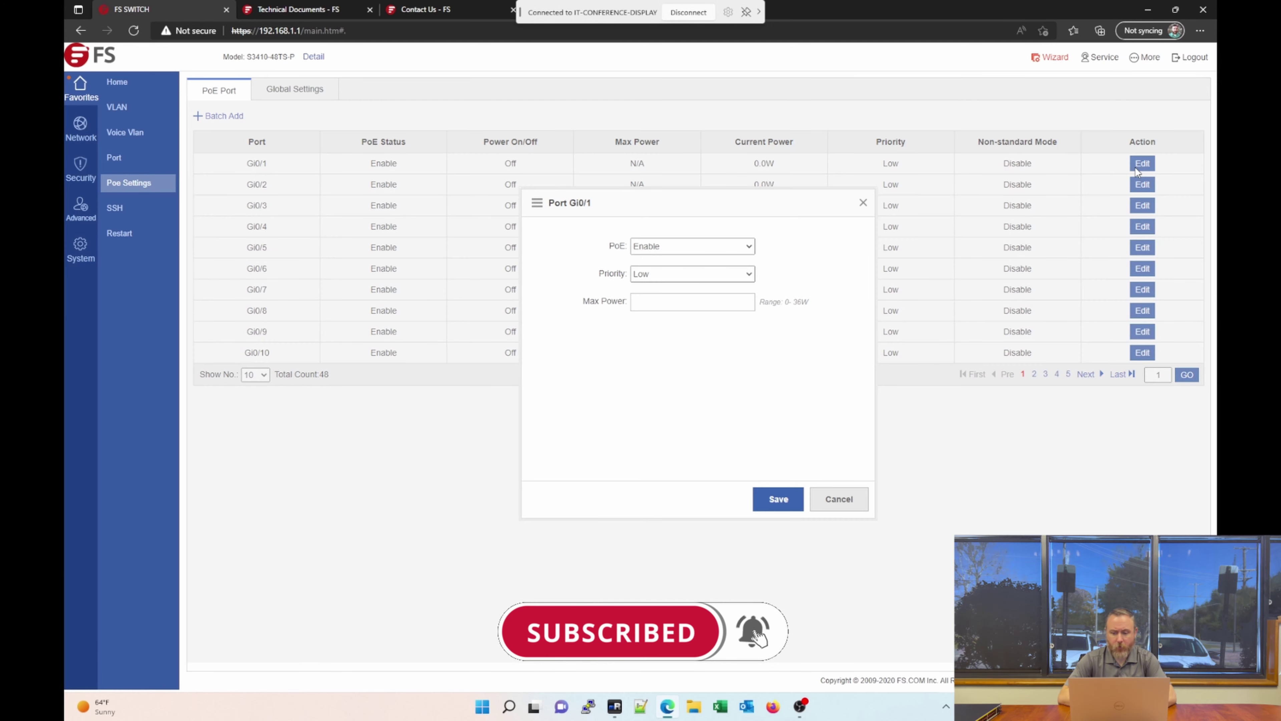
pyautogui.click(1141, 166)
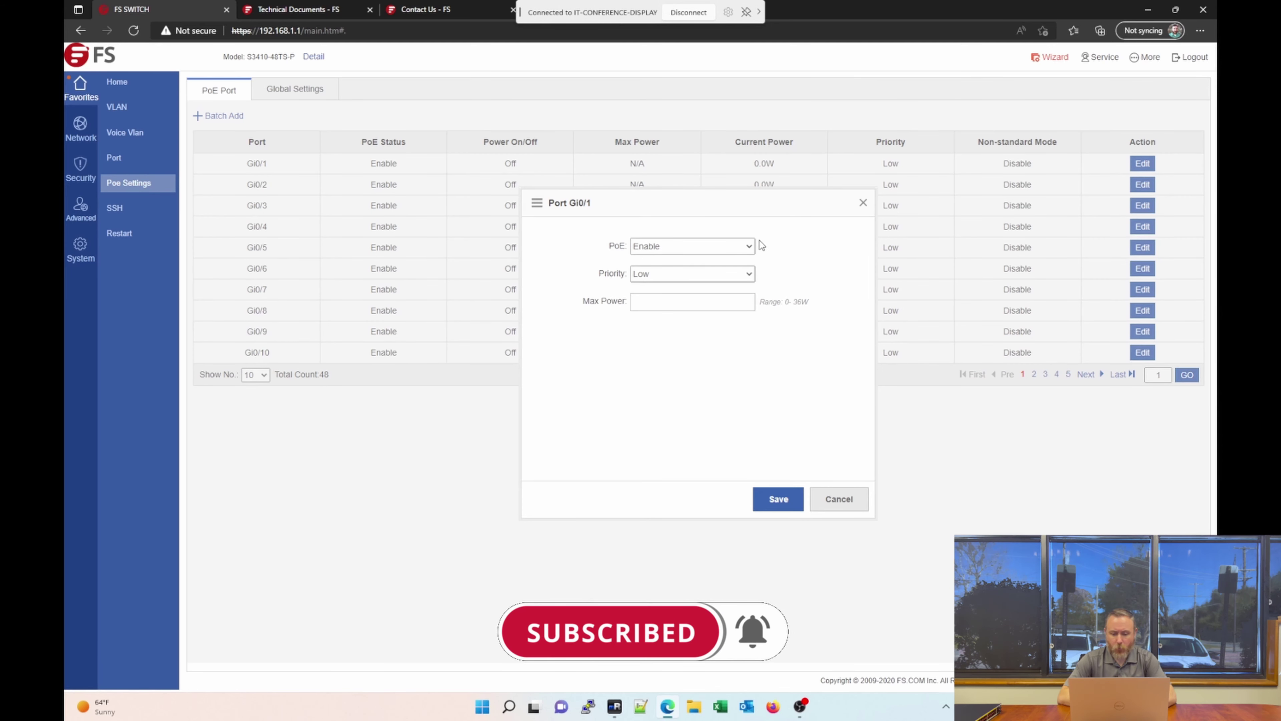
pyautogui.click(750, 246)
pyautogui.click(752, 248)
pyautogui.click(749, 274)
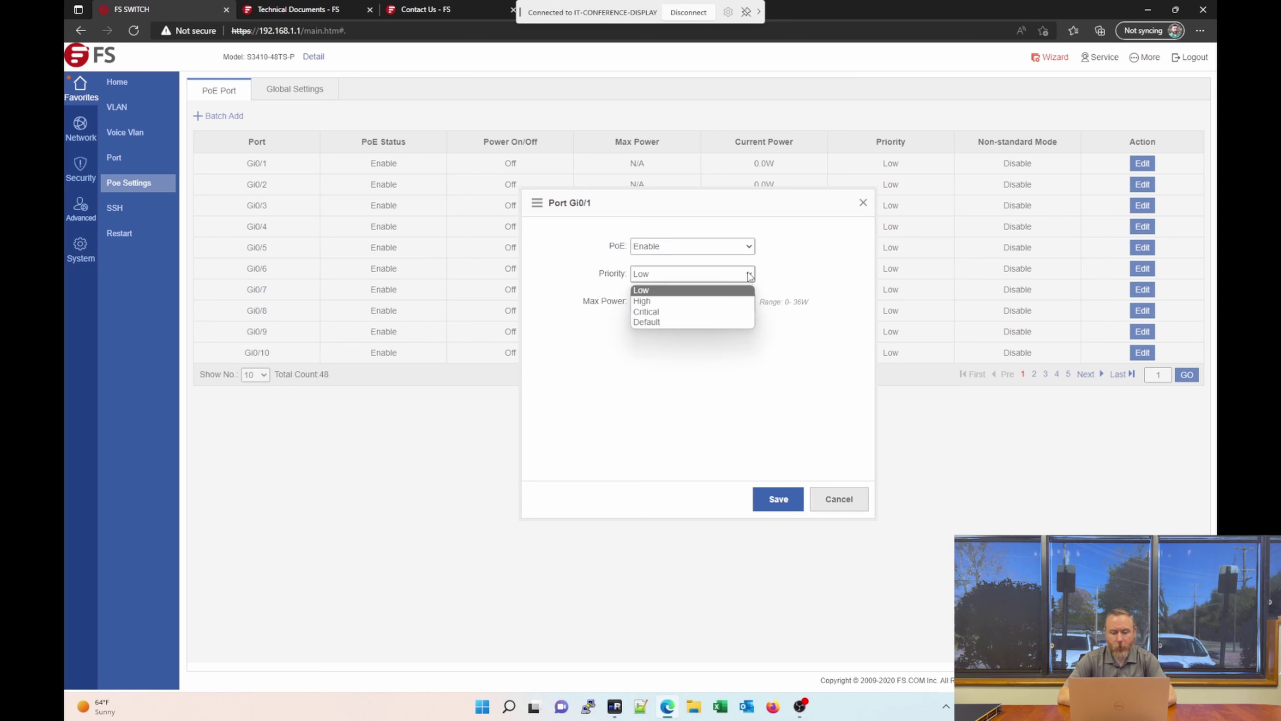
pyautogui.click(749, 274)
pyautogui.click(704, 304)
pyautogui.click(741, 349)
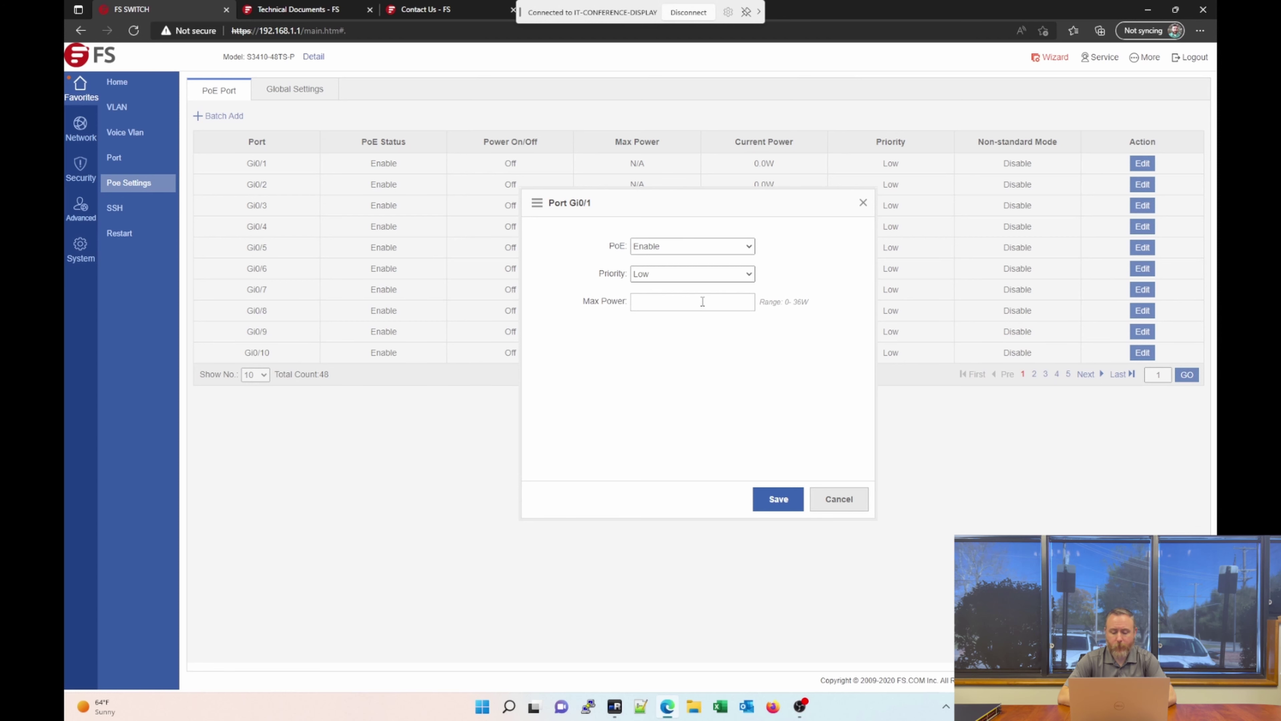
pyautogui.click(843, 499)
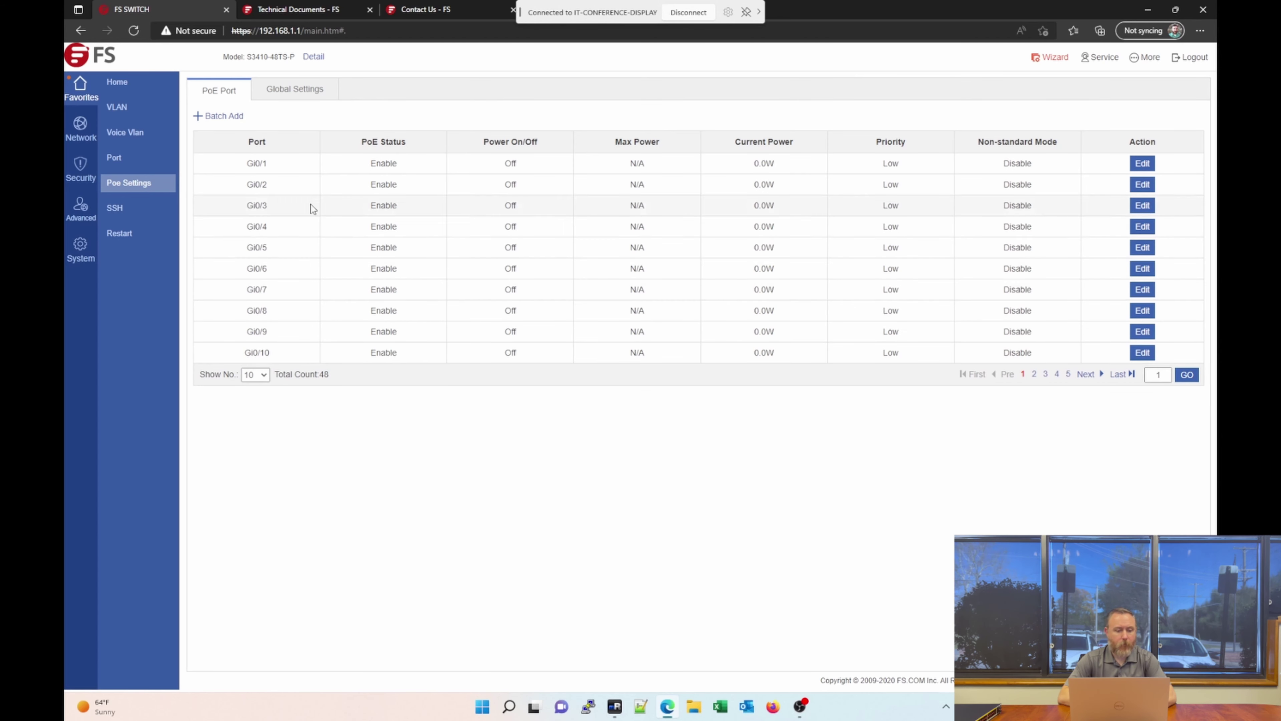
# Review PoE global settings: 370.0 W total power with Power Saving management mode kept.
pyautogui.click(301, 96)
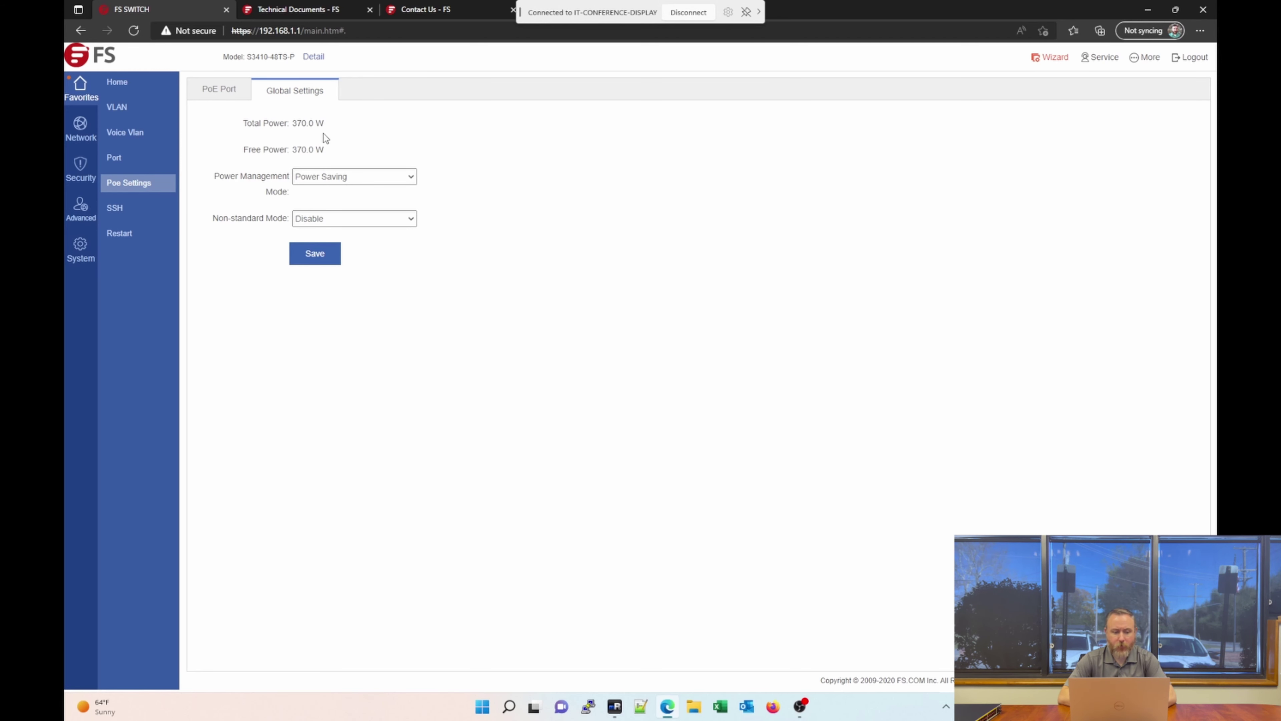
pyautogui.moveTo(244, 123); pyautogui.dragTo(356, 130)
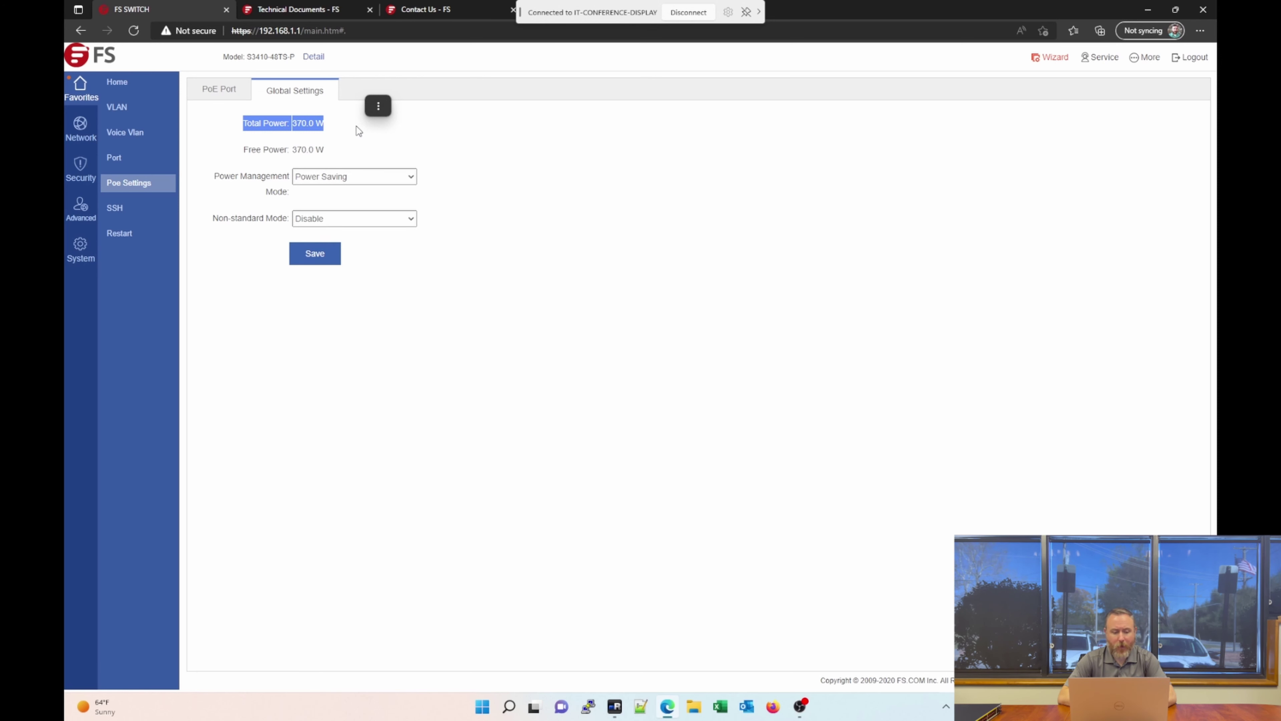
pyautogui.click(376, 181)
pyautogui.click(374, 180)
# Keep PoE non-standard mode disabled and move on to the SSH configuration.
pyautogui.click(382, 220)
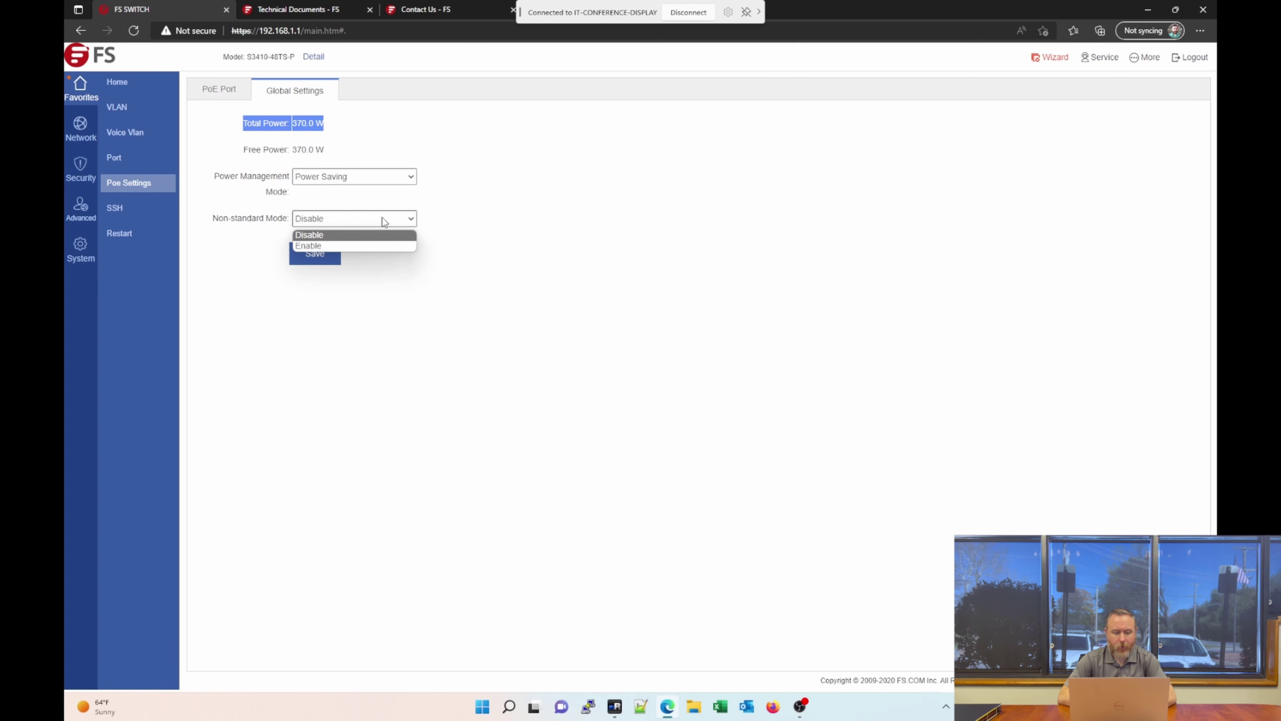
pyautogui.click(383, 220)
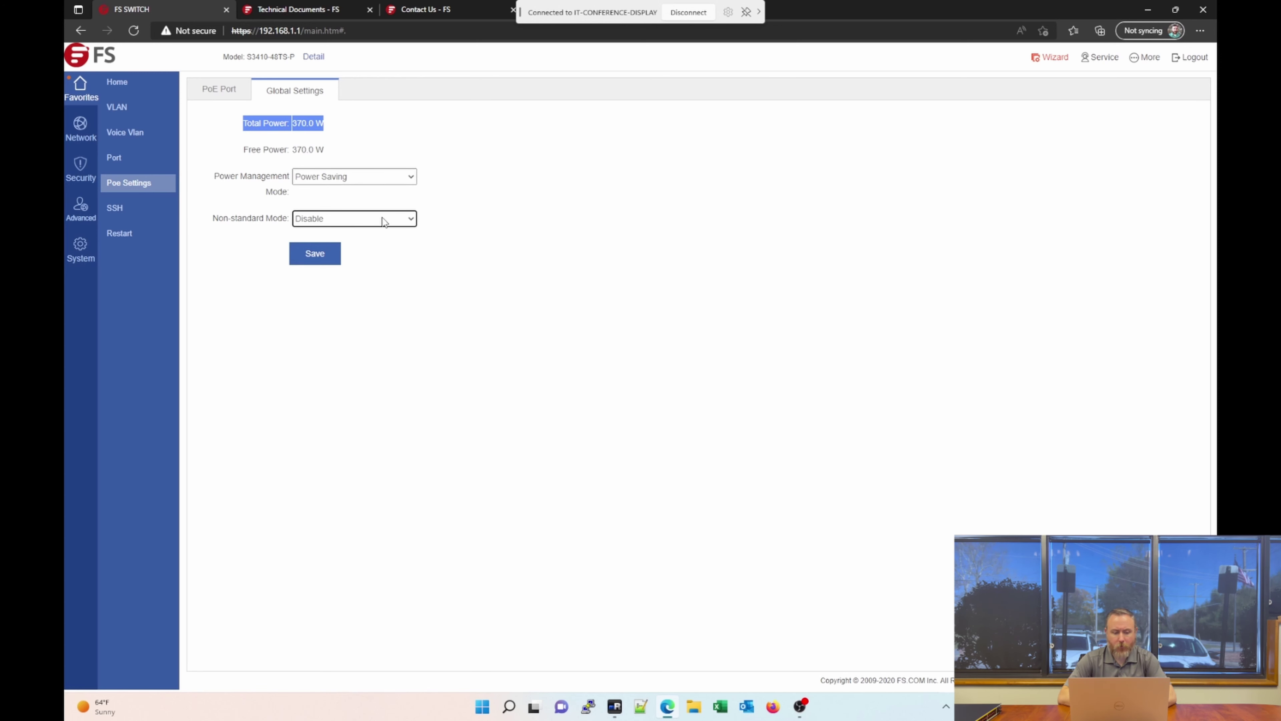
pyautogui.click(264, 174)
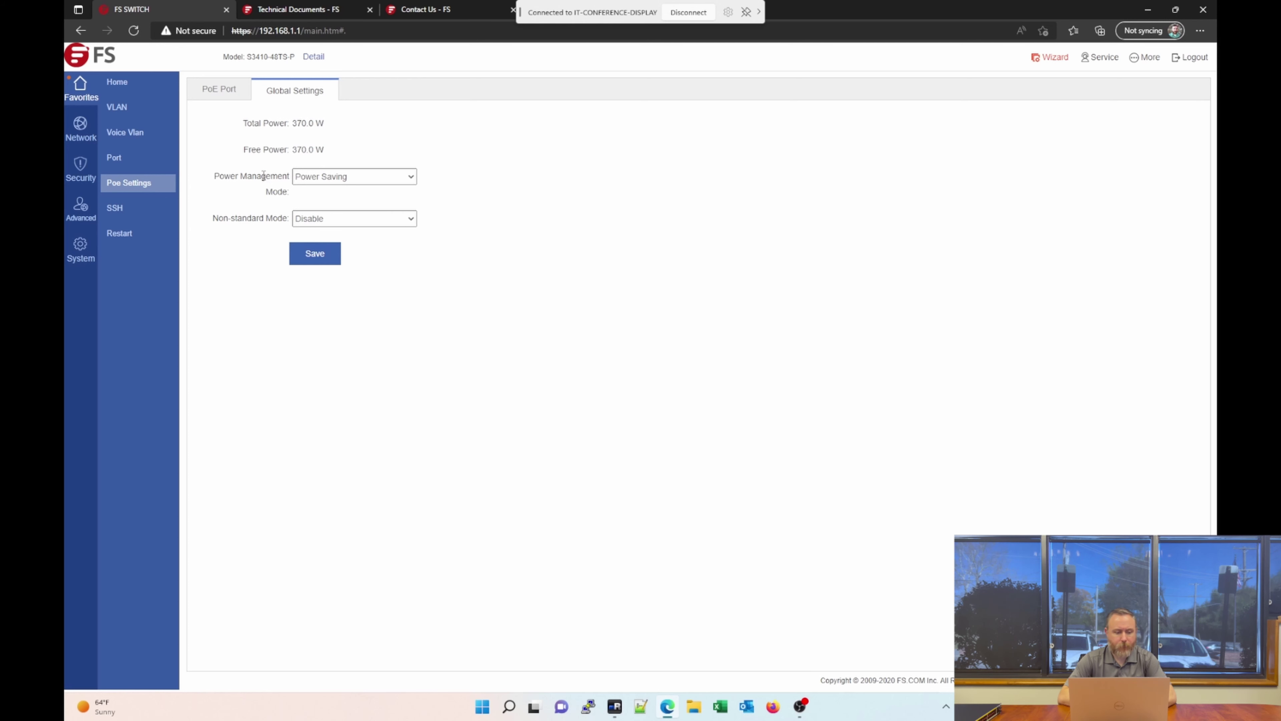
pyautogui.click(132, 210)
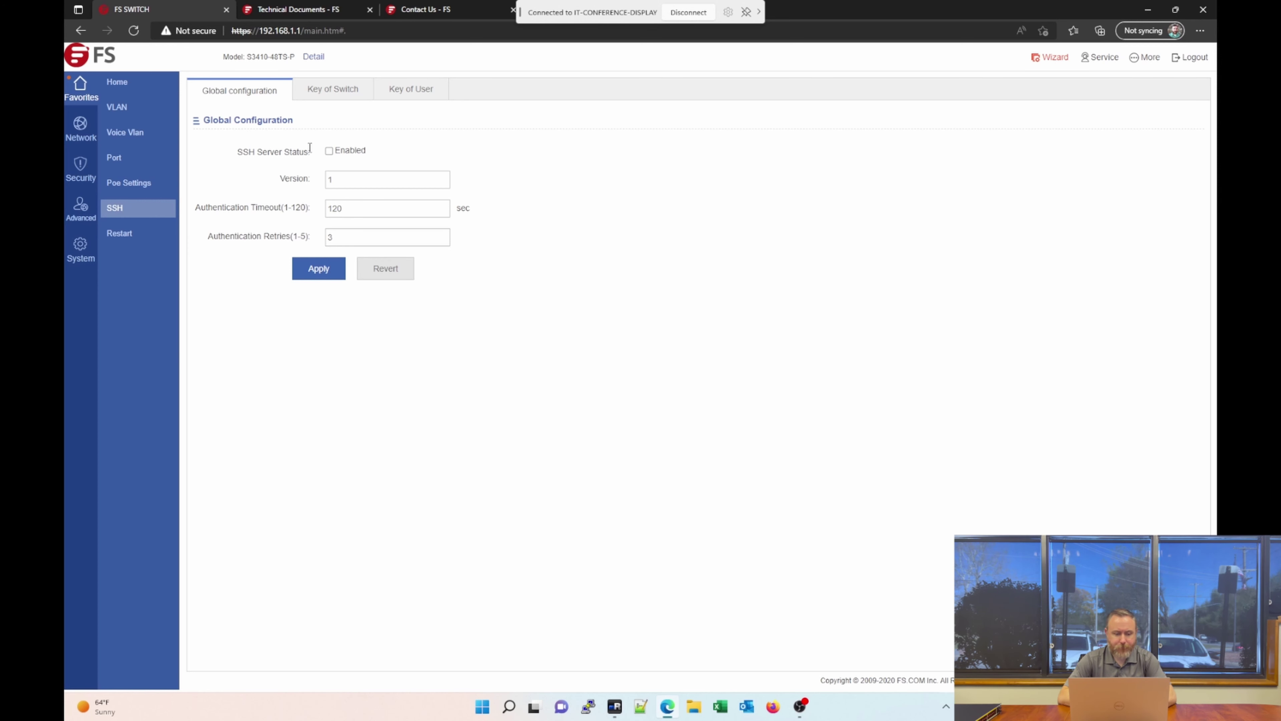
# Look through the Key of Switch, Key of User and Global SSH tabs, then open Restart.
pyautogui.click(352, 89)
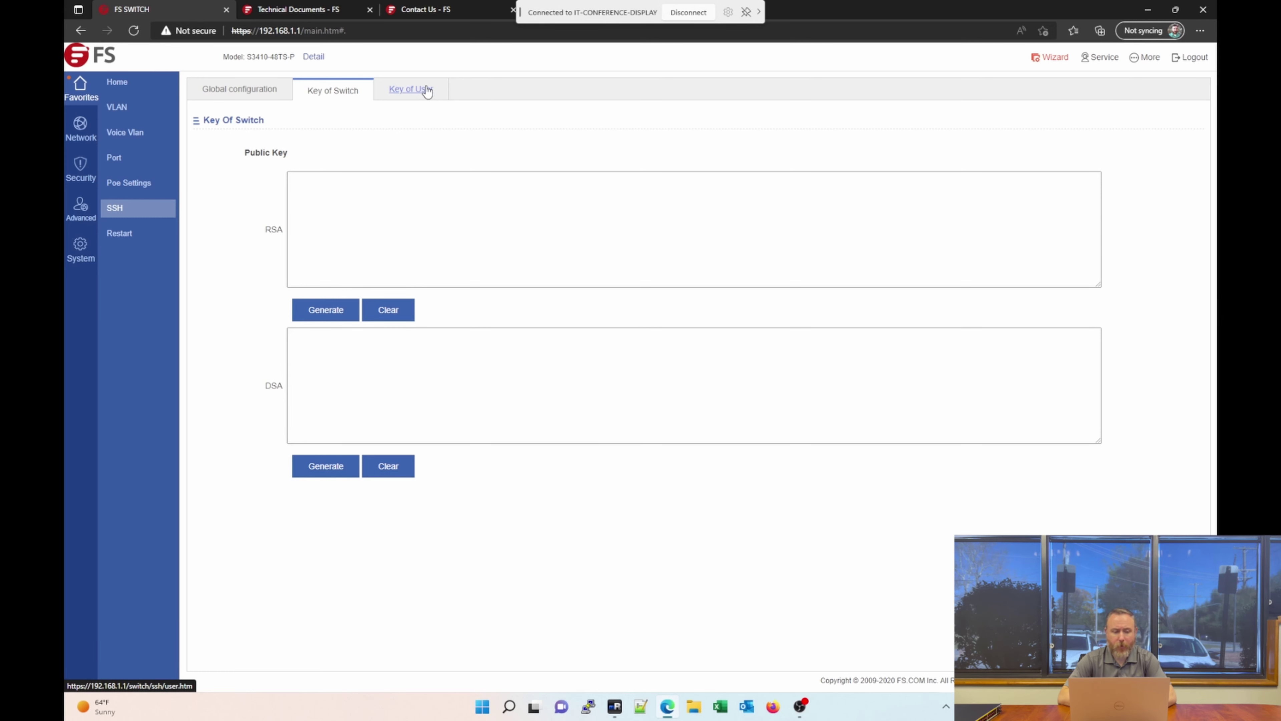
pyautogui.click(426, 92)
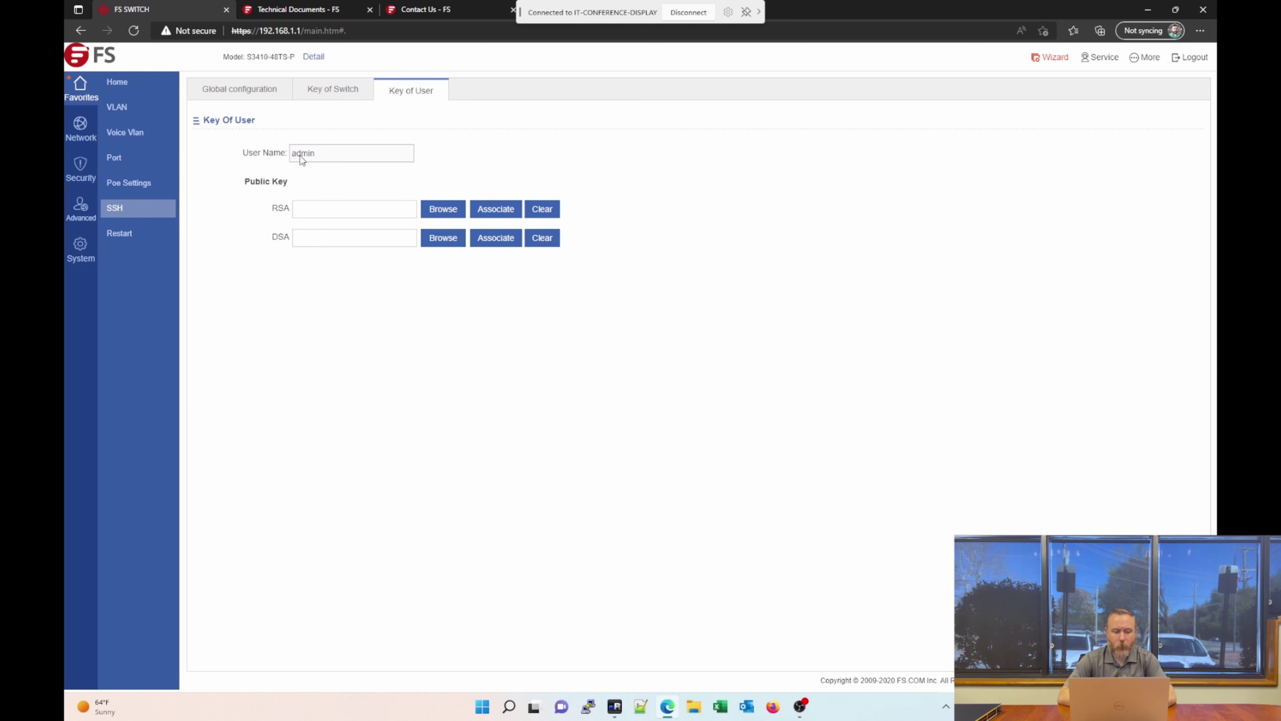
pyautogui.click(224, 95)
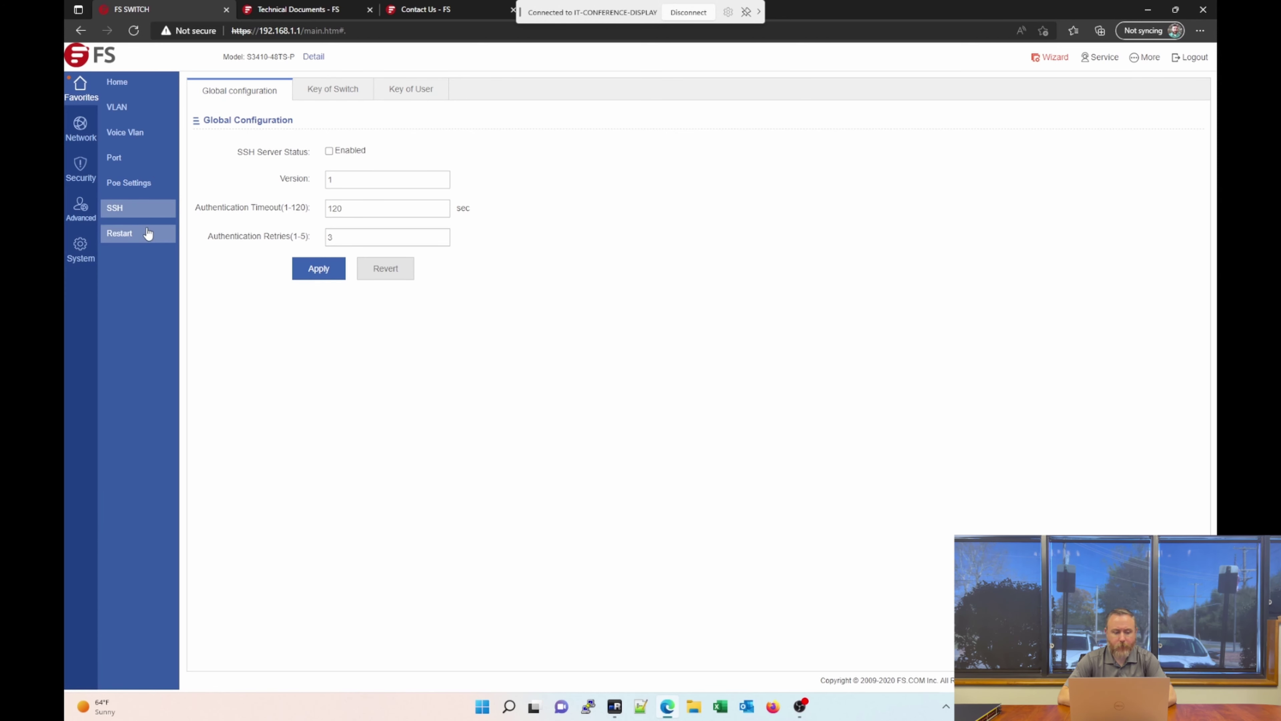
pyautogui.click(130, 240)
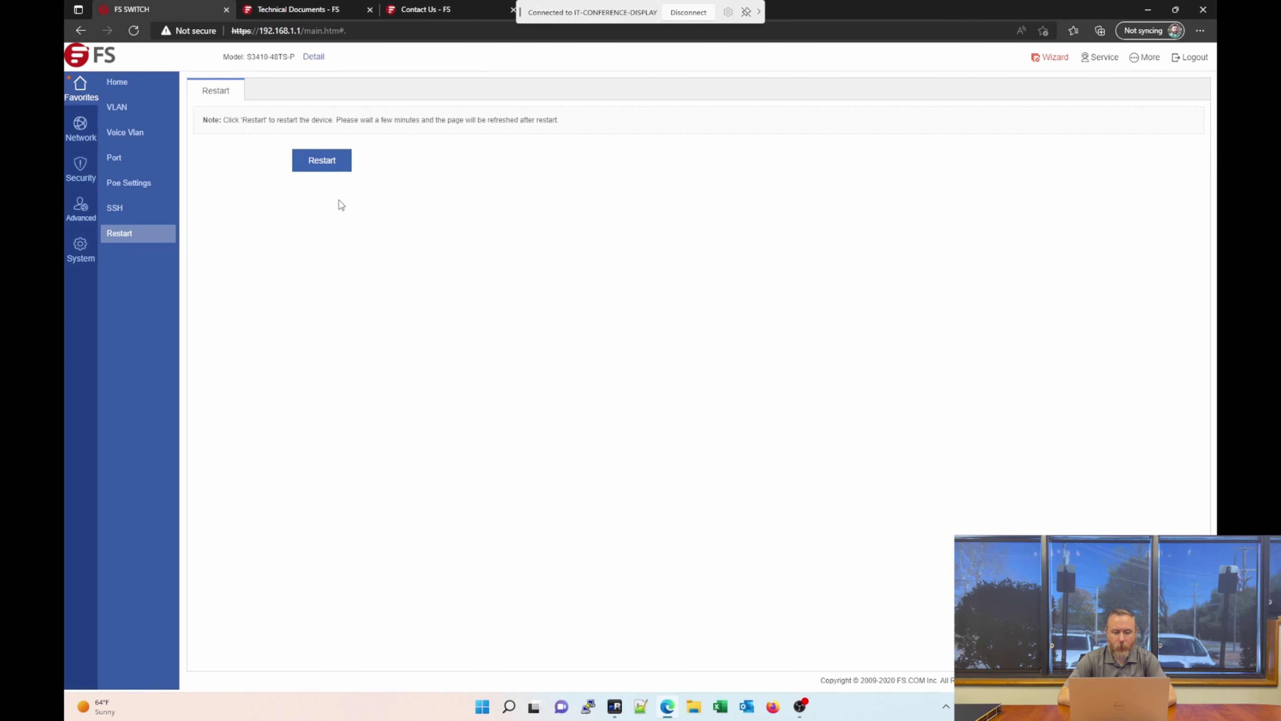
# Open Network > MAC Address and view the empty Filtering Address Settings tab.
pyautogui.click(96, 130)
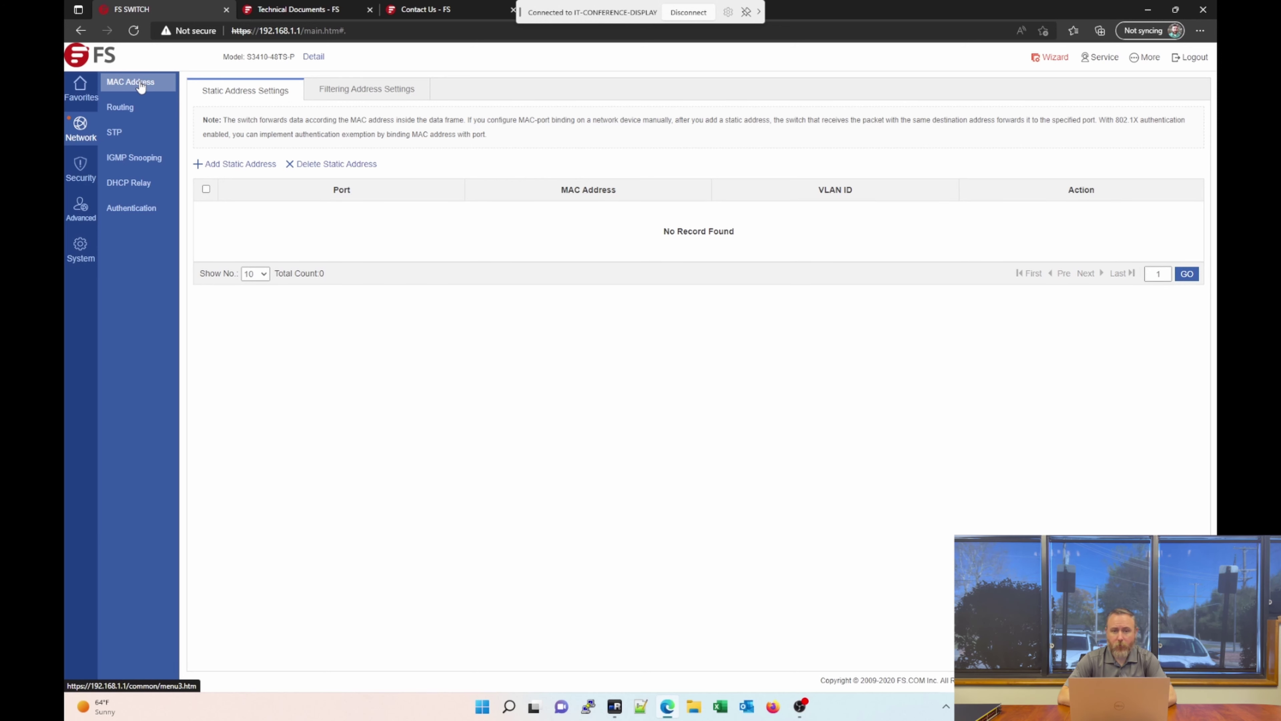
pyautogui.click(162, 86)
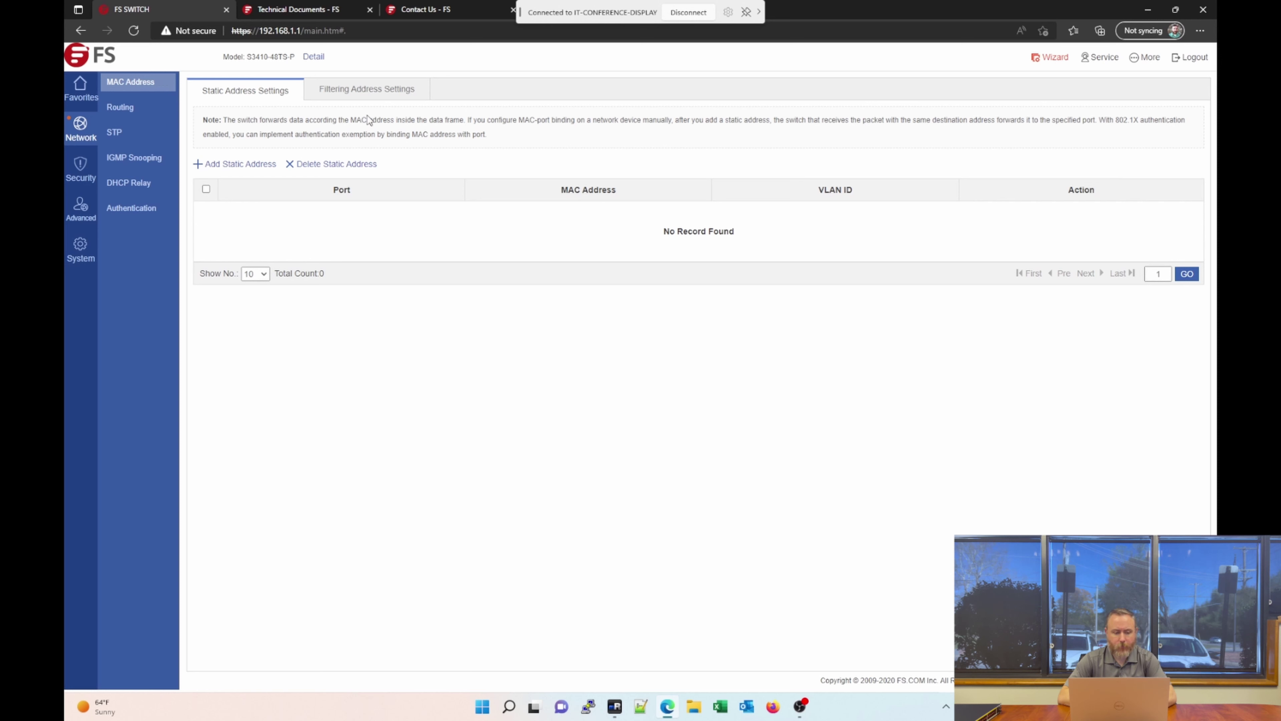
pyautogui.moveTo(202, 120); pyautogui.dragTo(236, 127)
pyautogui.click(233, 128)
pyautogui.click(351, 96)
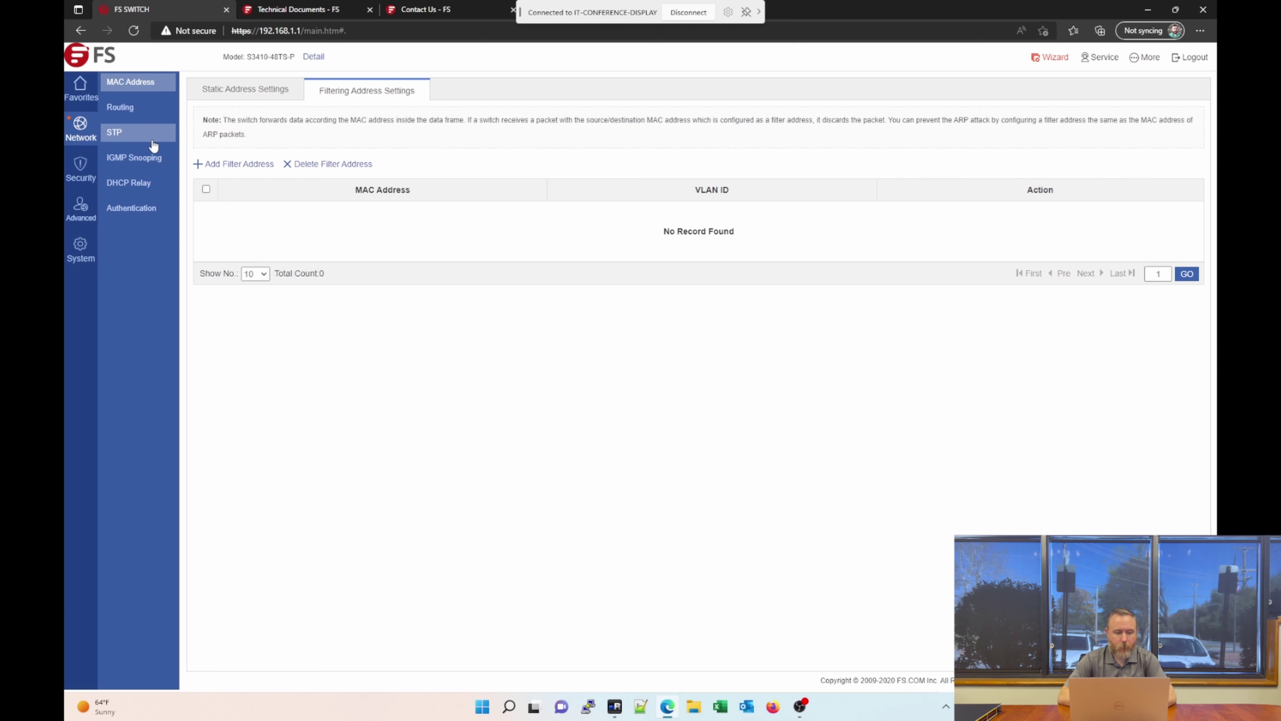
# Open Network > Routing to see the default route via 172.16.0.3 and the static route.
pyautogui.click(136, 110)
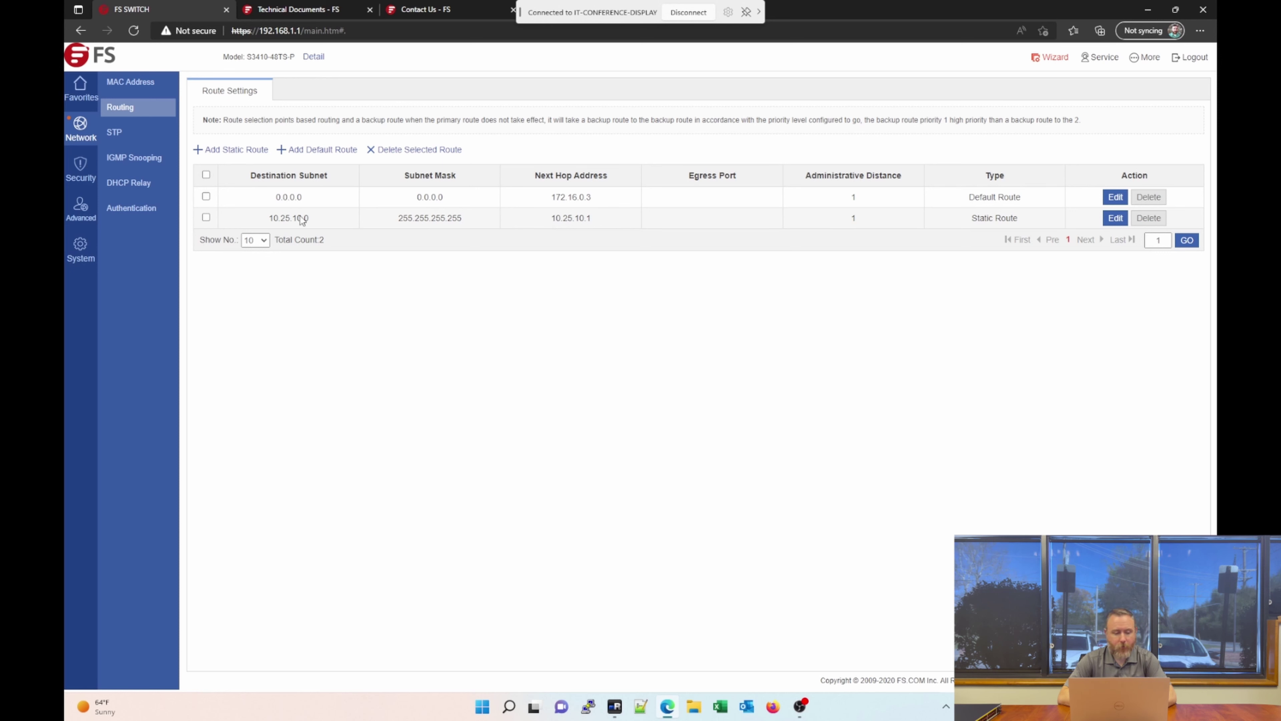
# Open STP Port Settings and bring up the edit dialog for port Gi0/2.
pyautogui.click(130, 141)
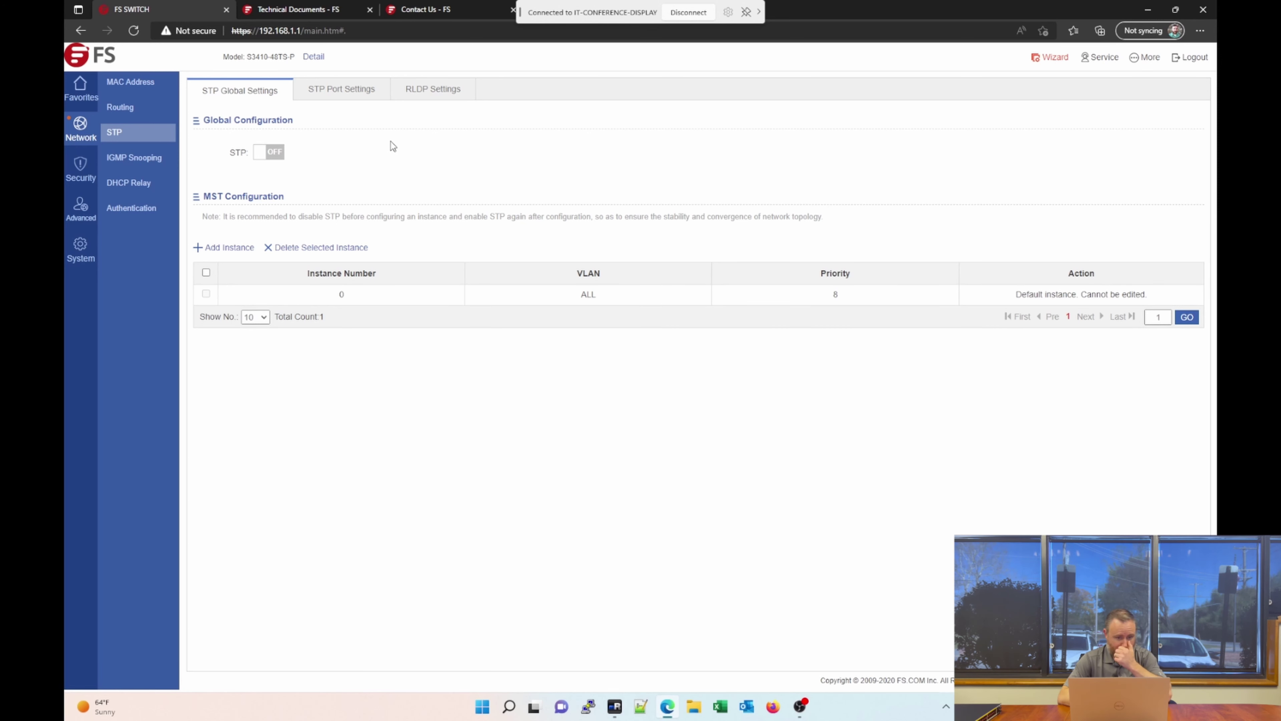
pyautogui.click(346, 89)
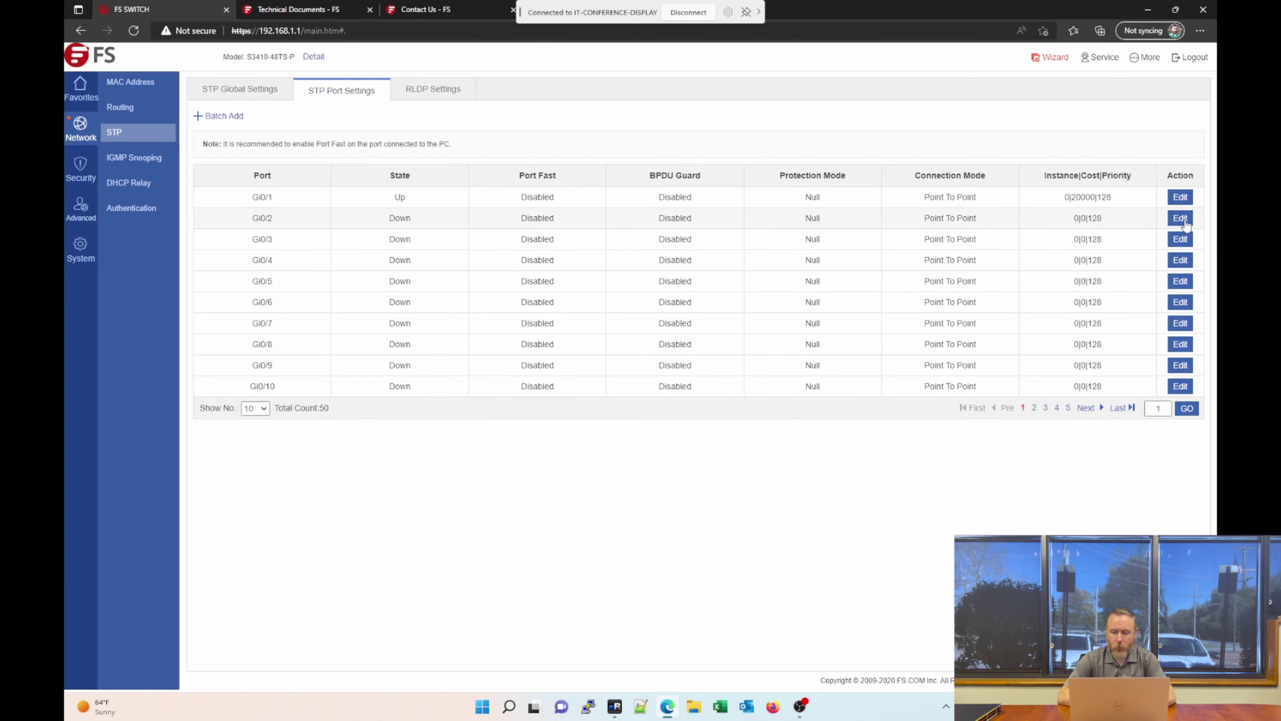
pyautogui.click(1185, 219)
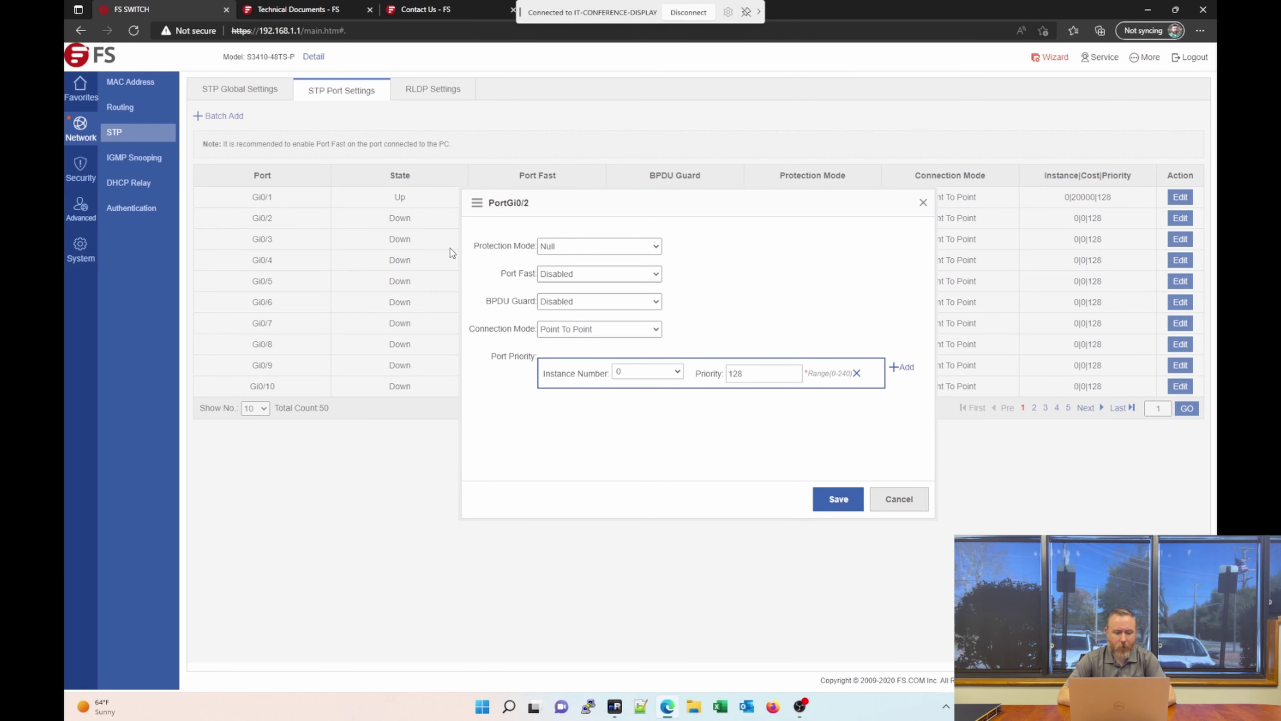
# Leave Gi0/2 at Port Fast Disabled and Point To Point, closing without saving.
pyautogui.click(625, 273)
pyautogui.click(625, 273)
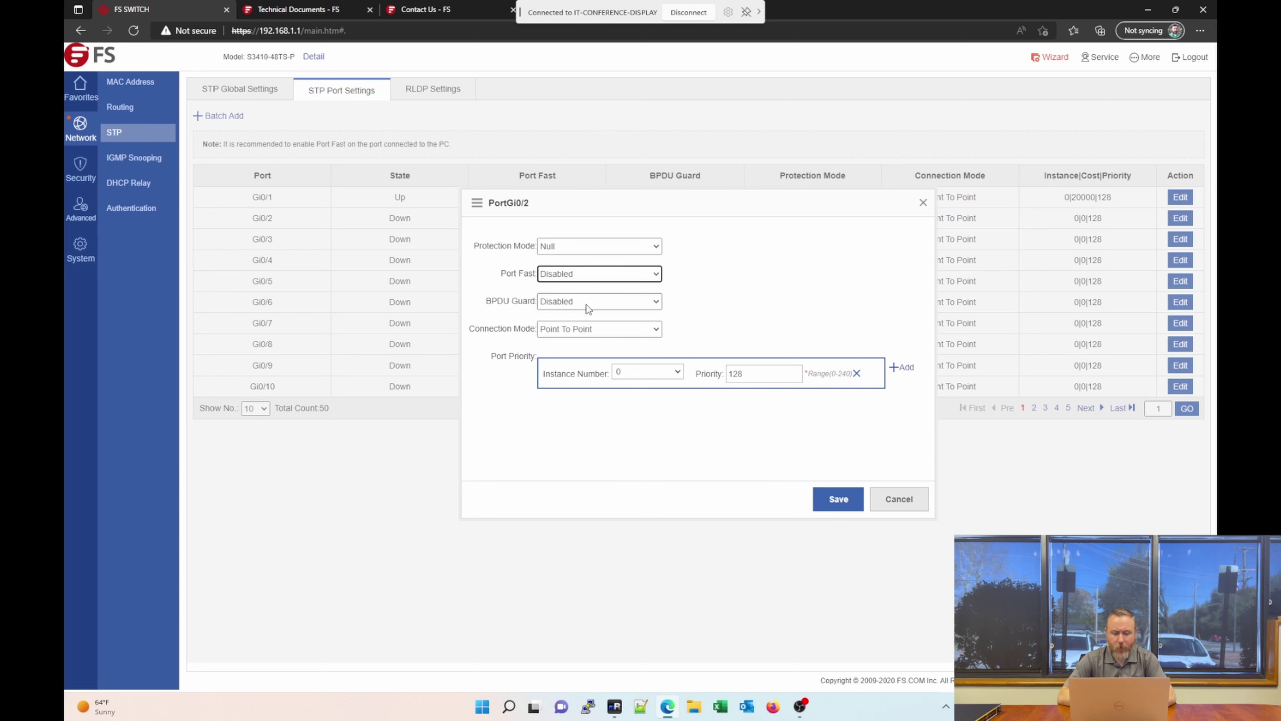
pyautogui.click(634, 333)
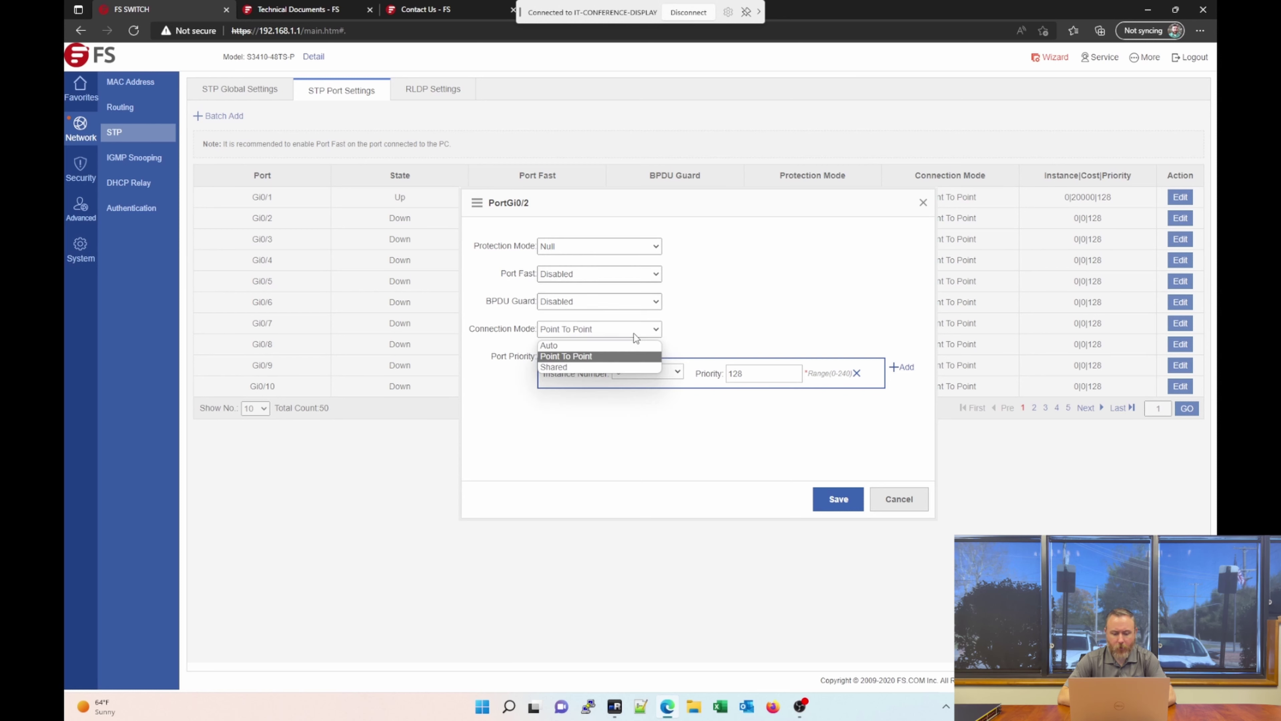
pyautogui.click(634, 336)
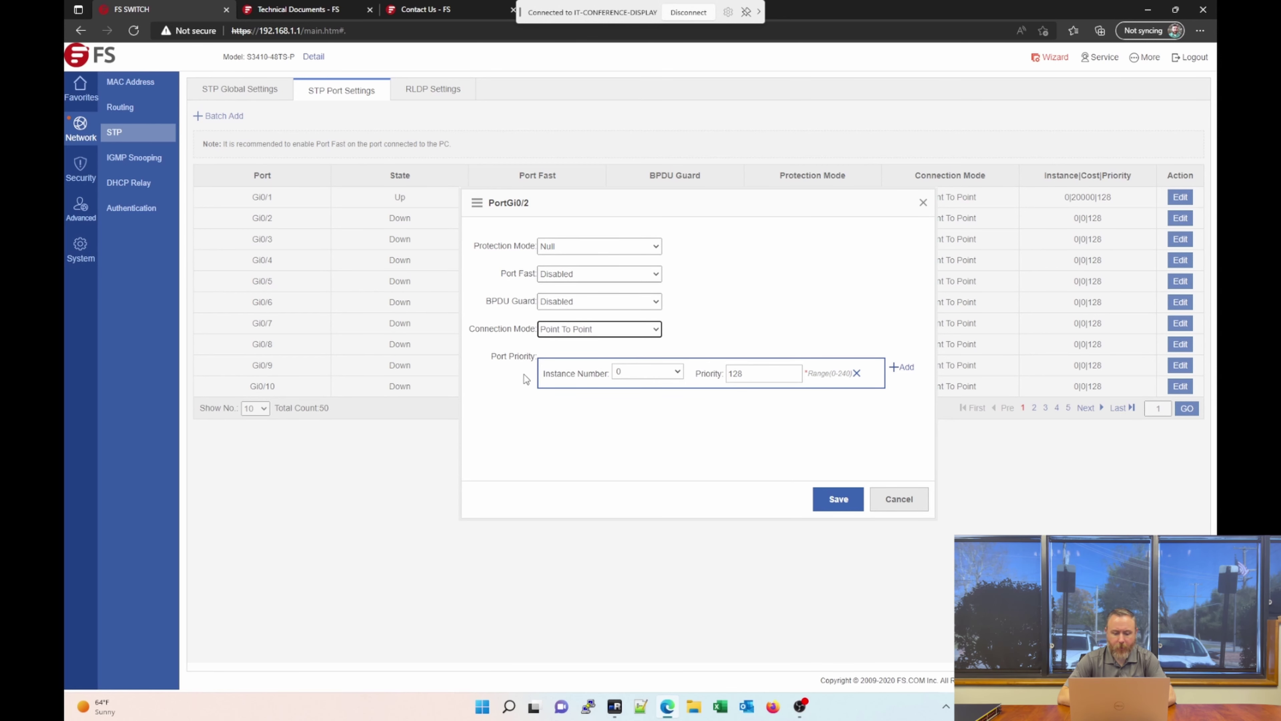
pyautogui.click(883, 498)
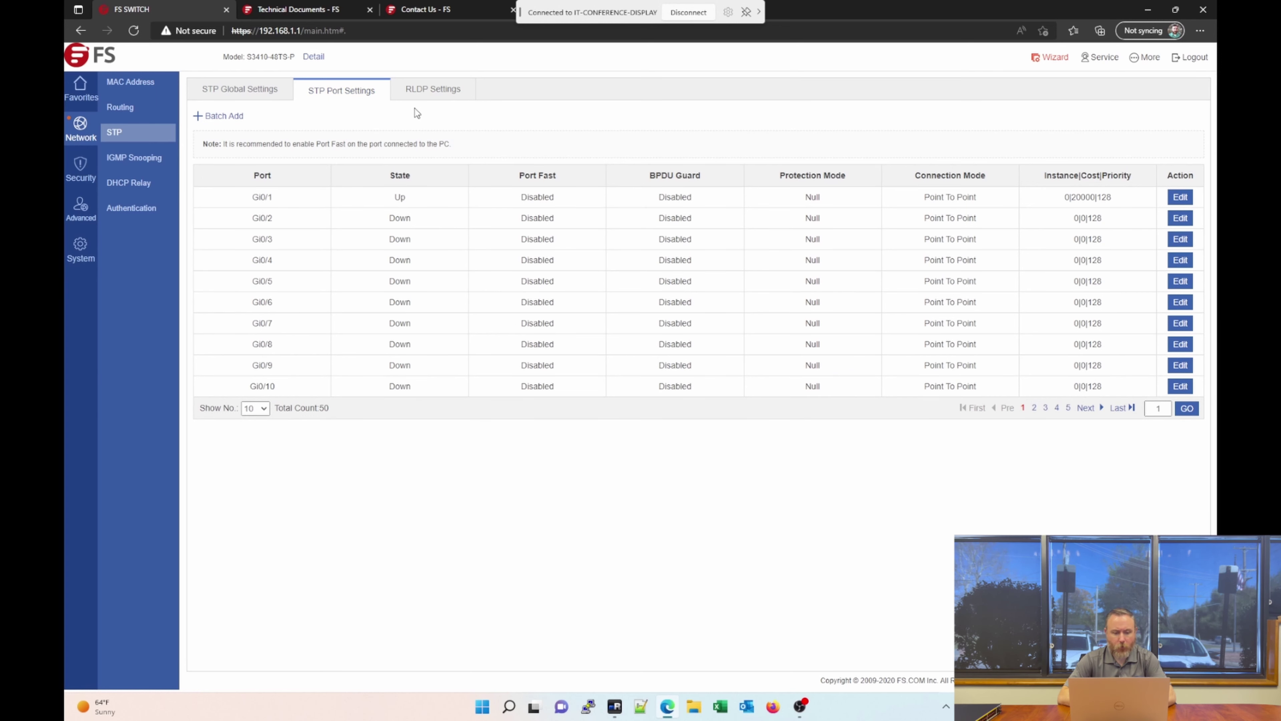
# Confirm RLDP is off, then go back to STP Global Settings showing STP off.
pyautogui.click(444, 94)
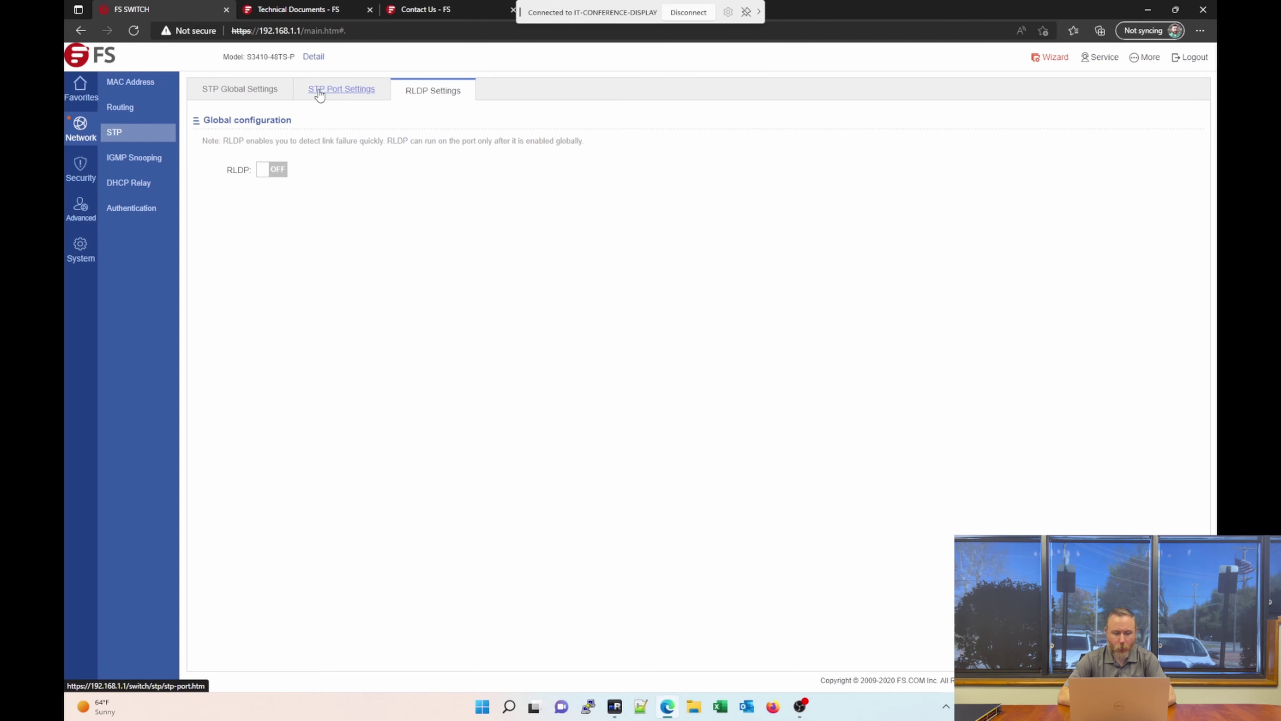
pyautogui.click(255, 91)
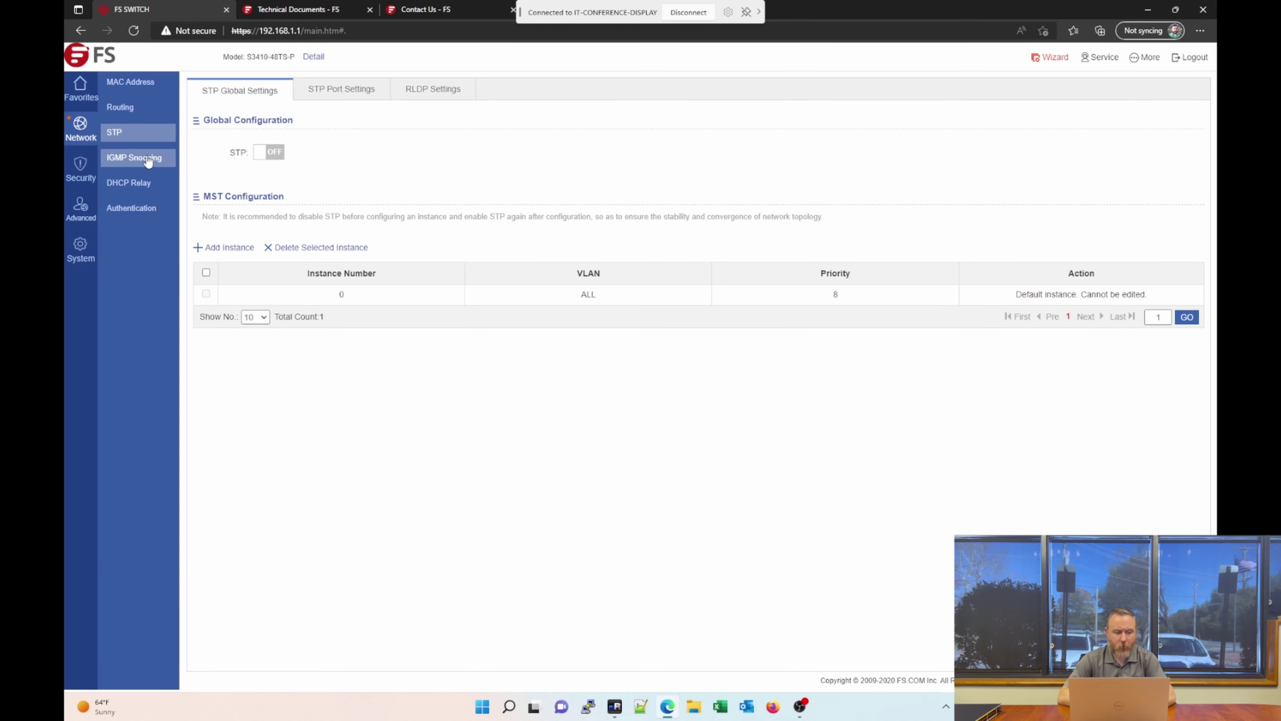
# Open Network > IGMP Snooping and confirm snooping is switched off.
pyautogui.click(155, 168)
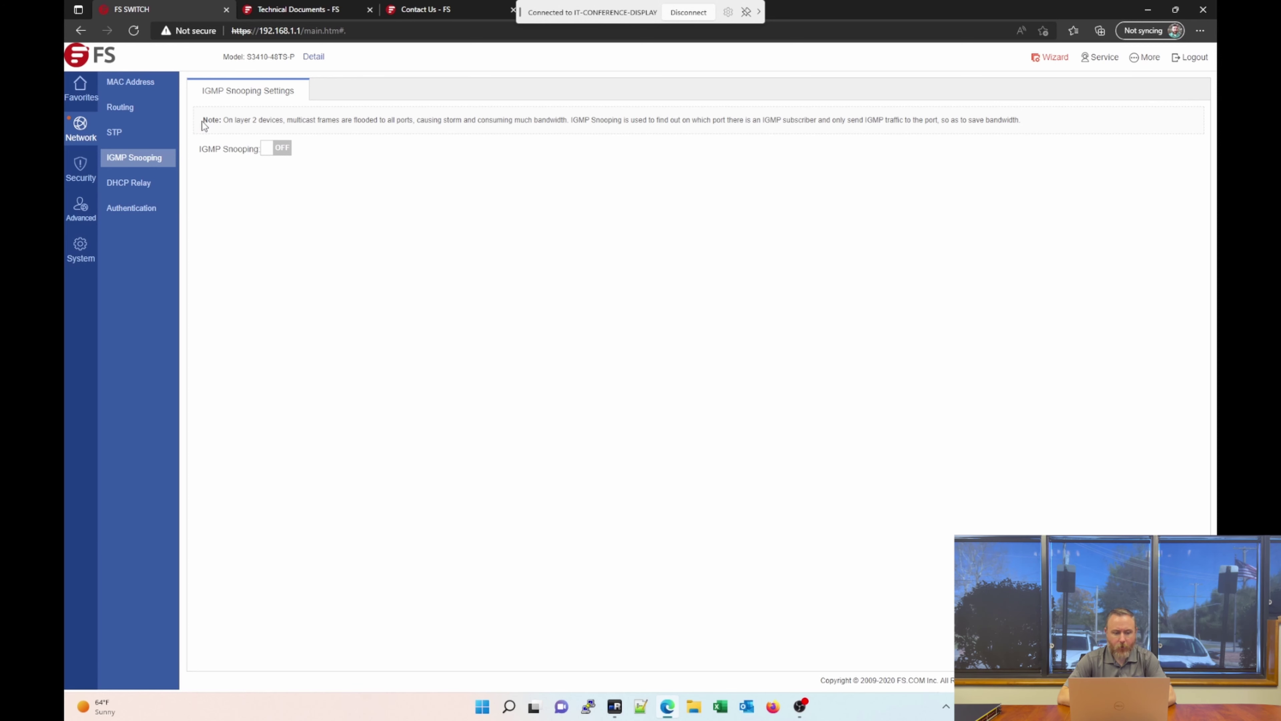
pyautogui.doubleClick(207, 123)
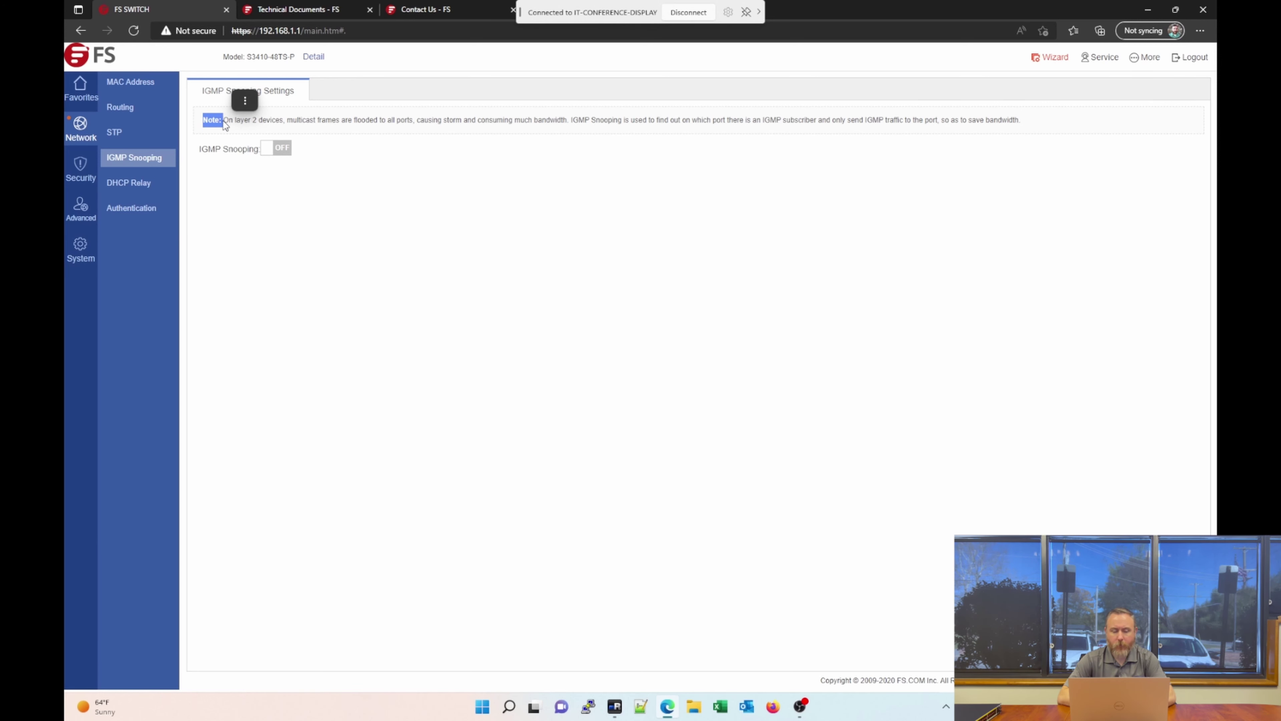
pyautogui.click(240, 129)
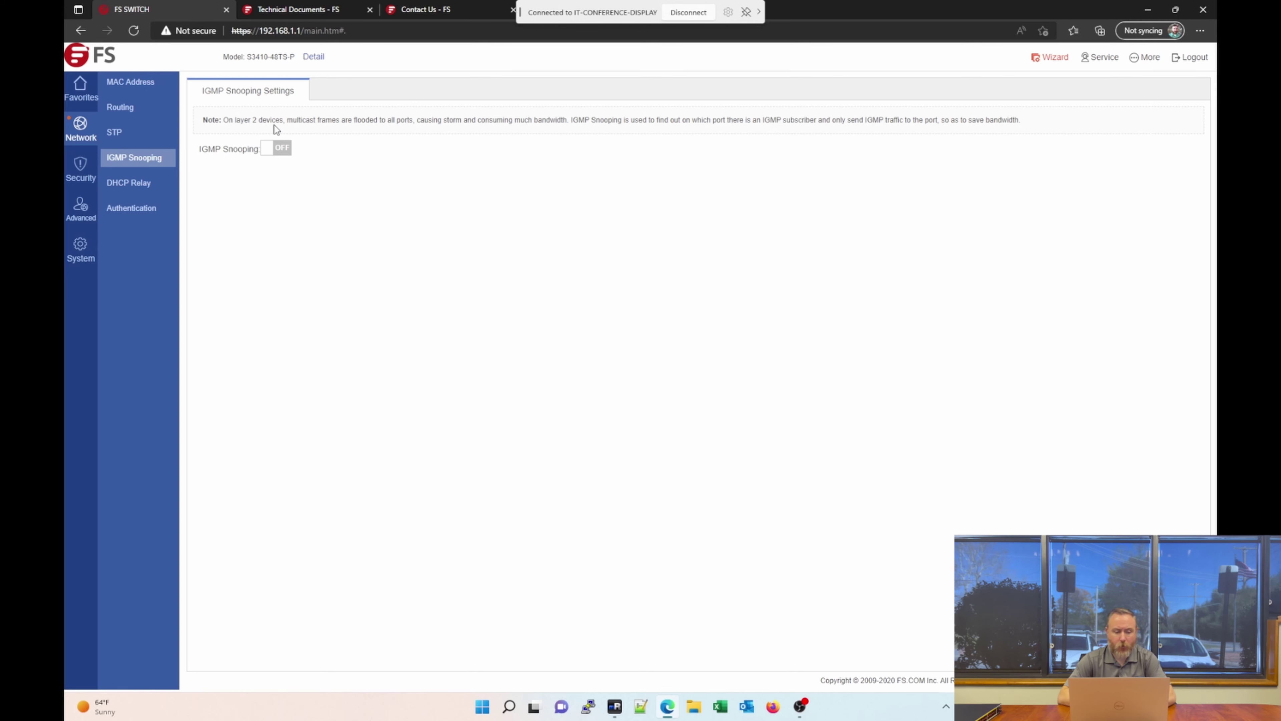
# Open Network > DHCP Relay, showing relay on with no server addresses.
pyautogui.click(149, 187)
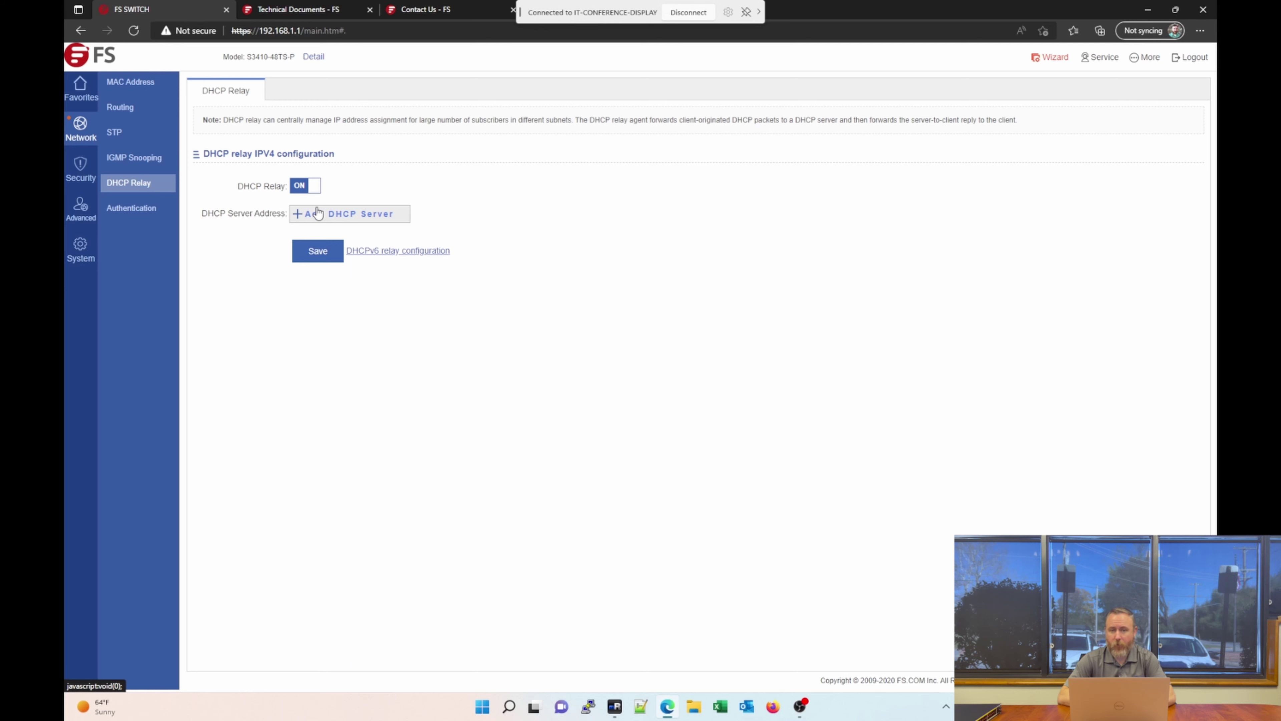
# Open Authentication, view the empty RADIUS server list, then switch to the Advanced tab.
pyautogui.click(156, 217)
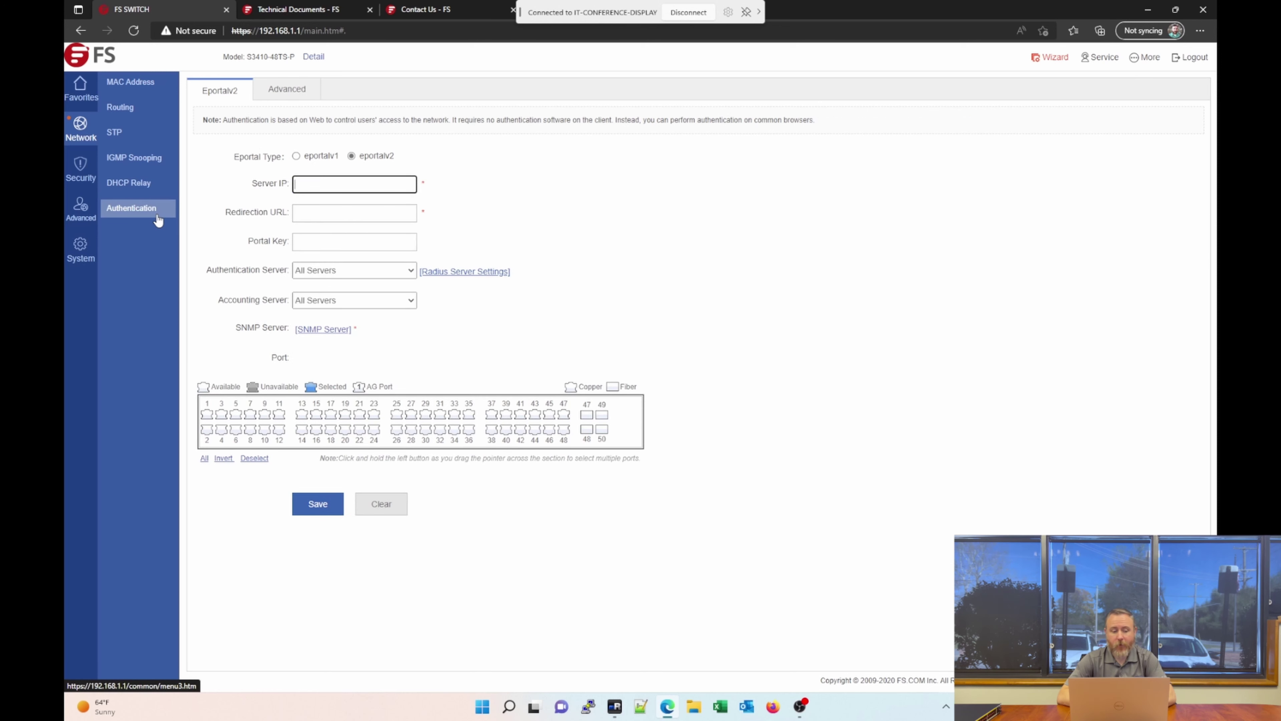
pyautogui.click(158, 219)
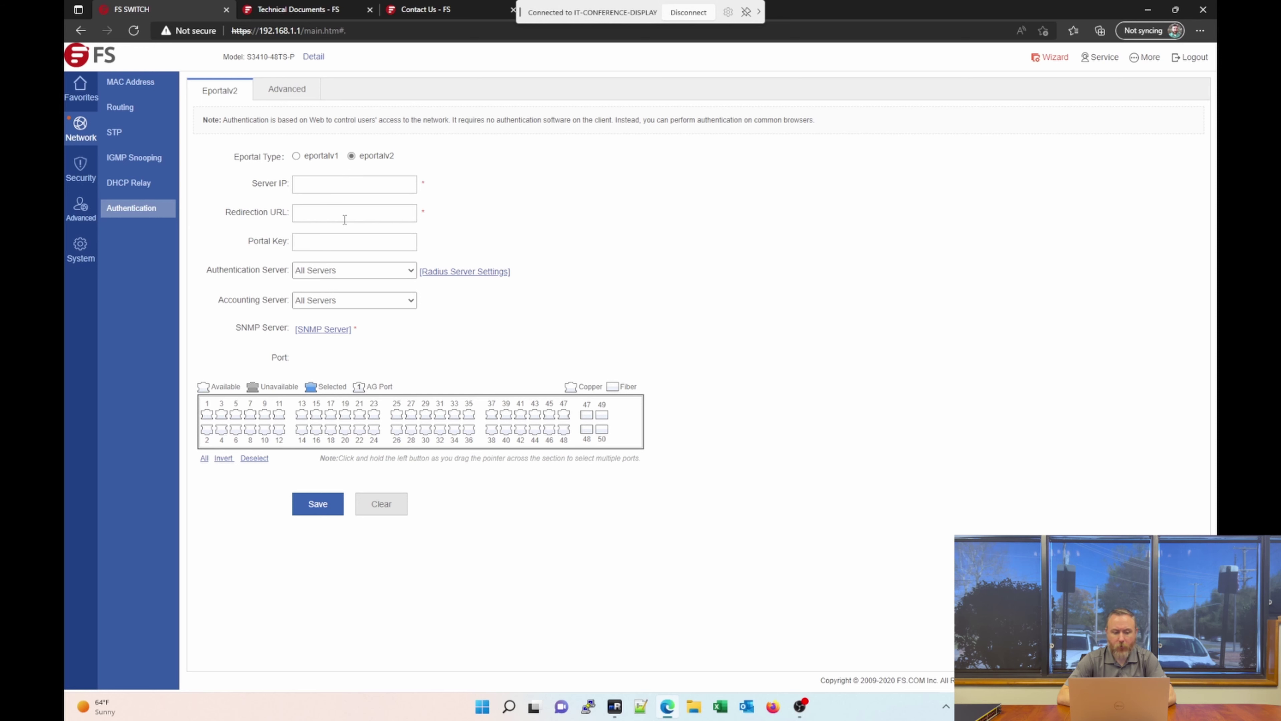
pyautogui.click(452, 273)
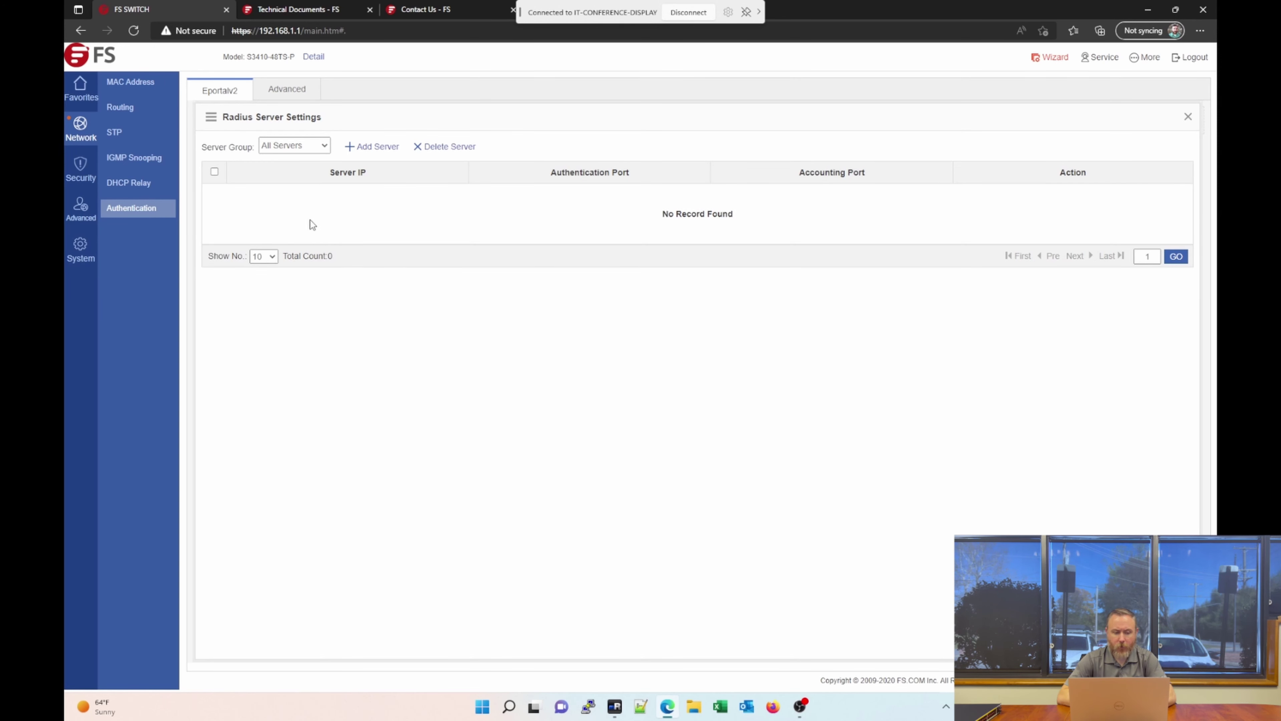
pyautogui.click(226, 95)
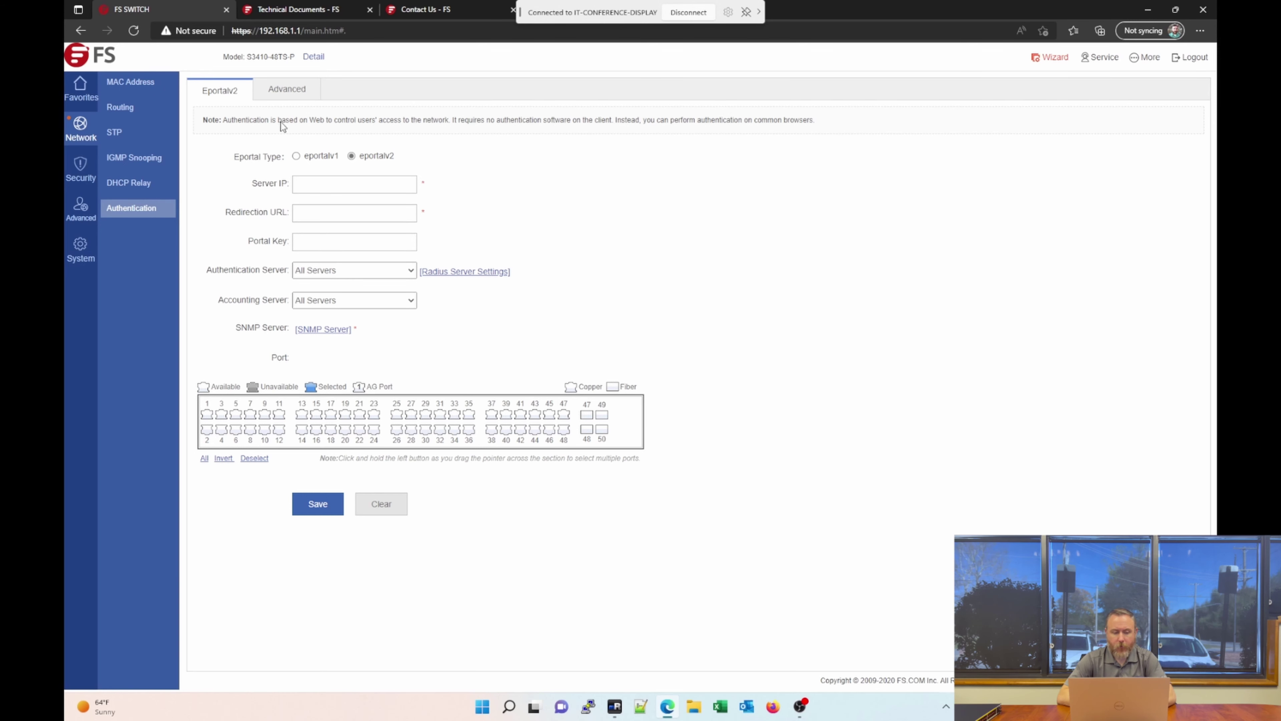
pyautogui.click(290, 90)
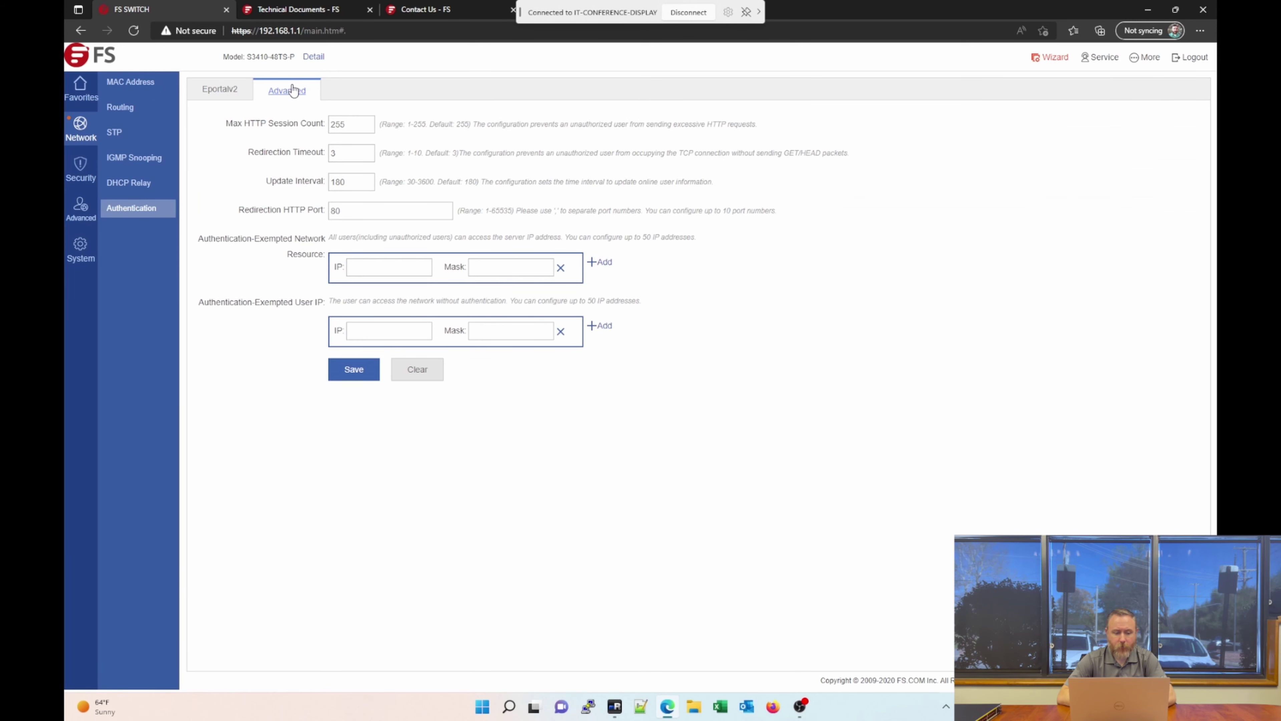
# Highlight the Max HTTP Session Count label, then go back to the Eportalv2 form with empty server fields.
pyautogui.moveTo(234, 123); pyautogui.dragTo(322, 128)
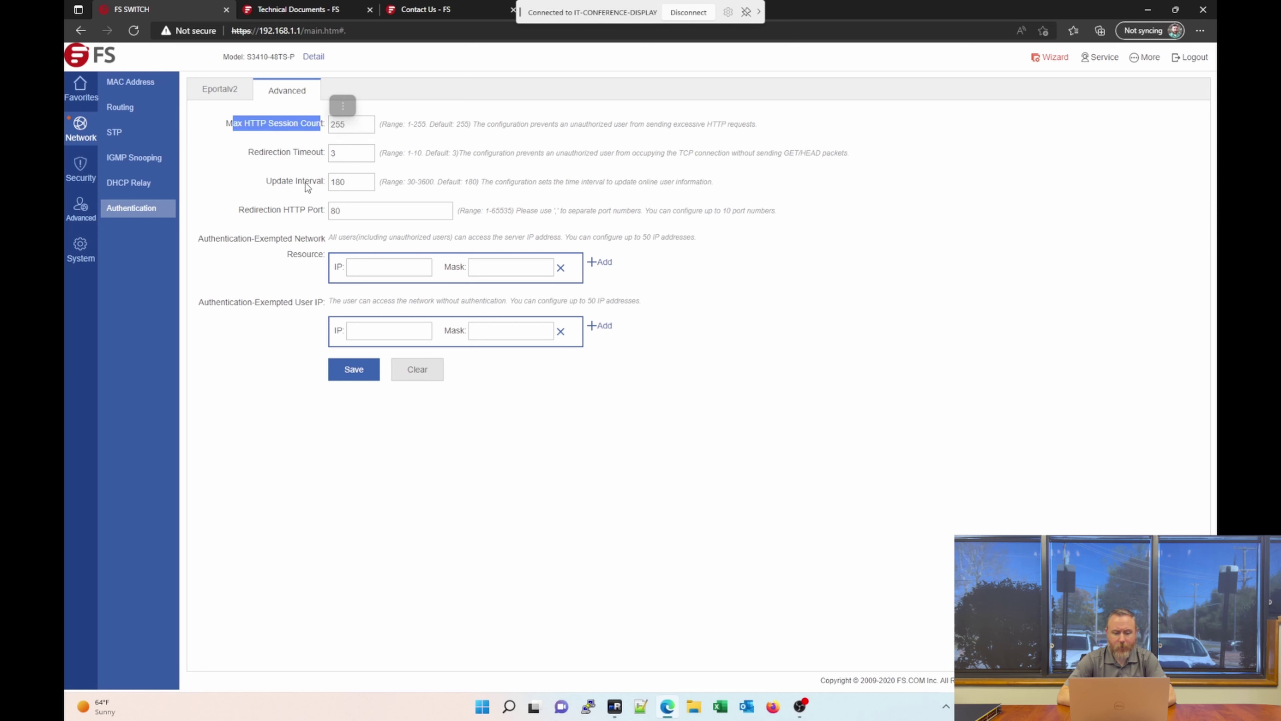
pyautogui.click(218, 91)
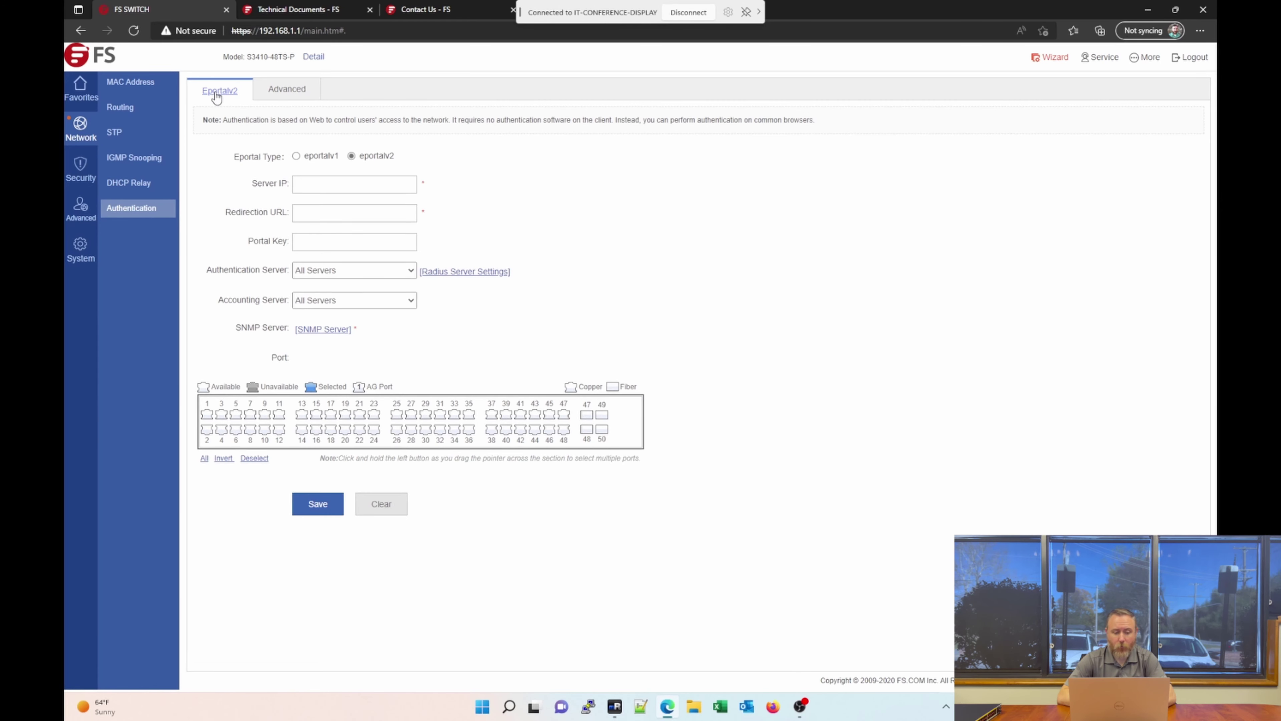